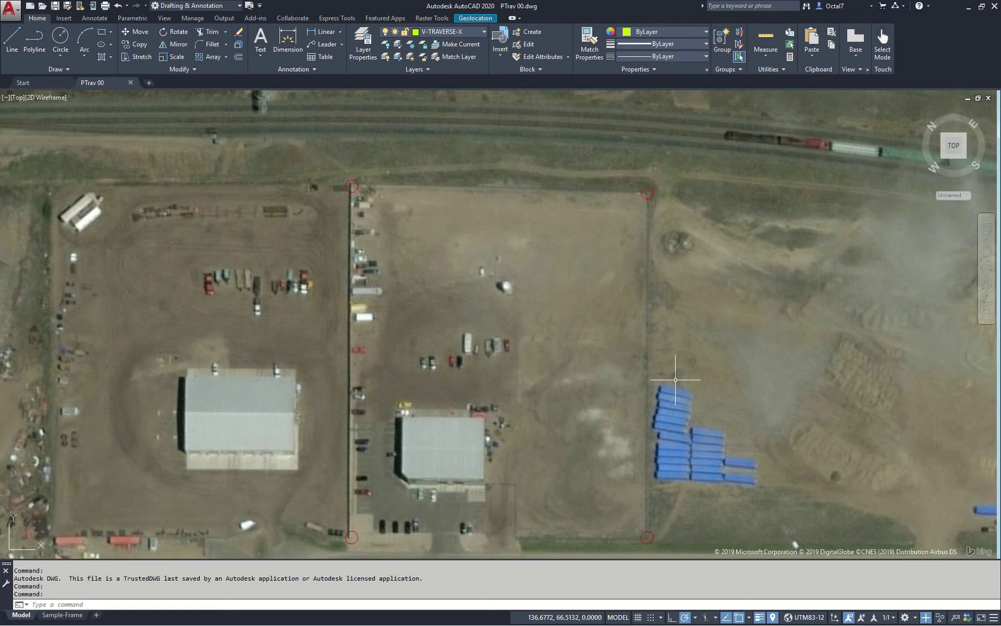
# Step: Pan to centre the lot and window-select the four corner node circles, then clear the selection
pyautogui.moveTo(676, 380); pyautogui.dragTo(664, 347, button='middle')
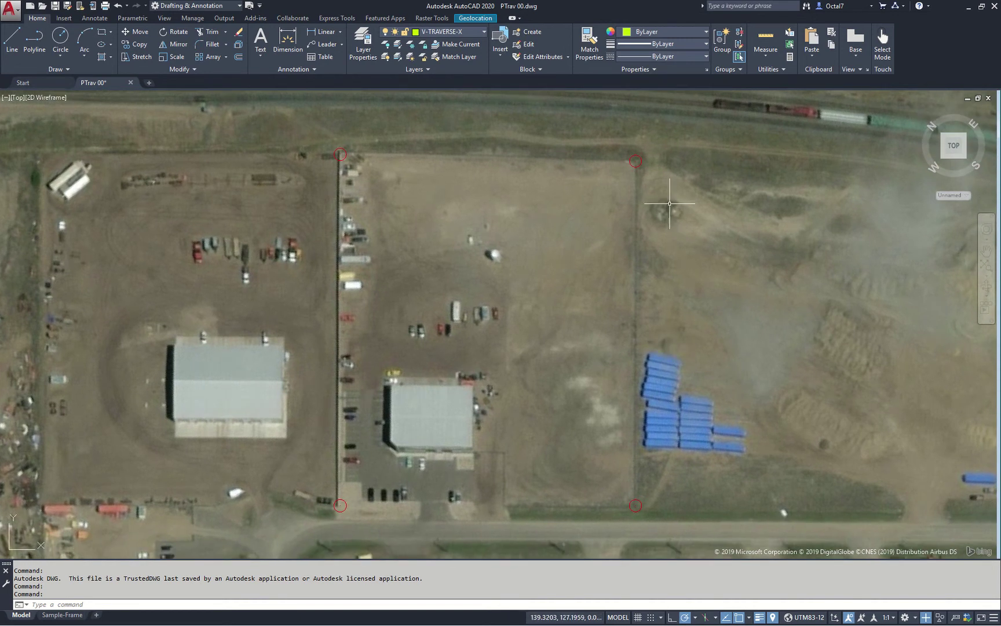
pyautogui.click(655, 140)
pyautogui.click(297, 513)
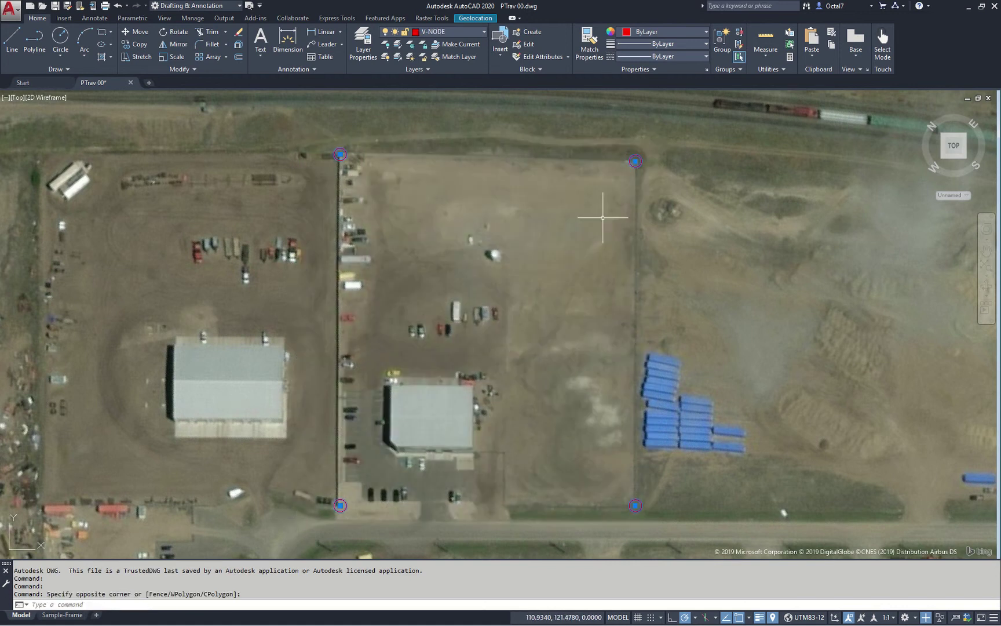
pyautogui.press('Escape')
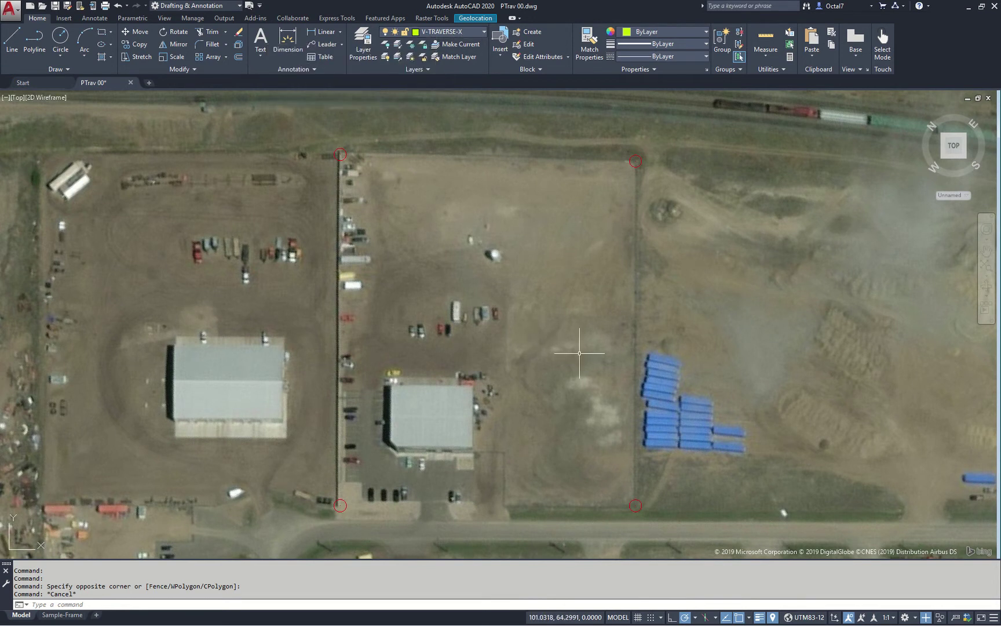
# Step: Run PTRAVOPTIONS and accept the default traverse label options
pyautogui.write('ptravoption')
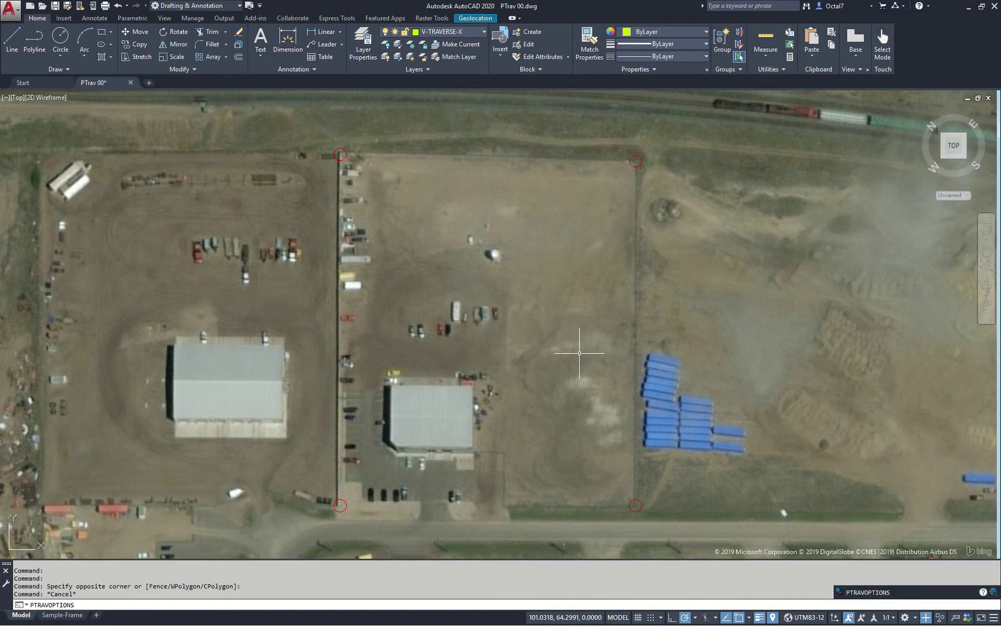
pyautogui.press('Return')
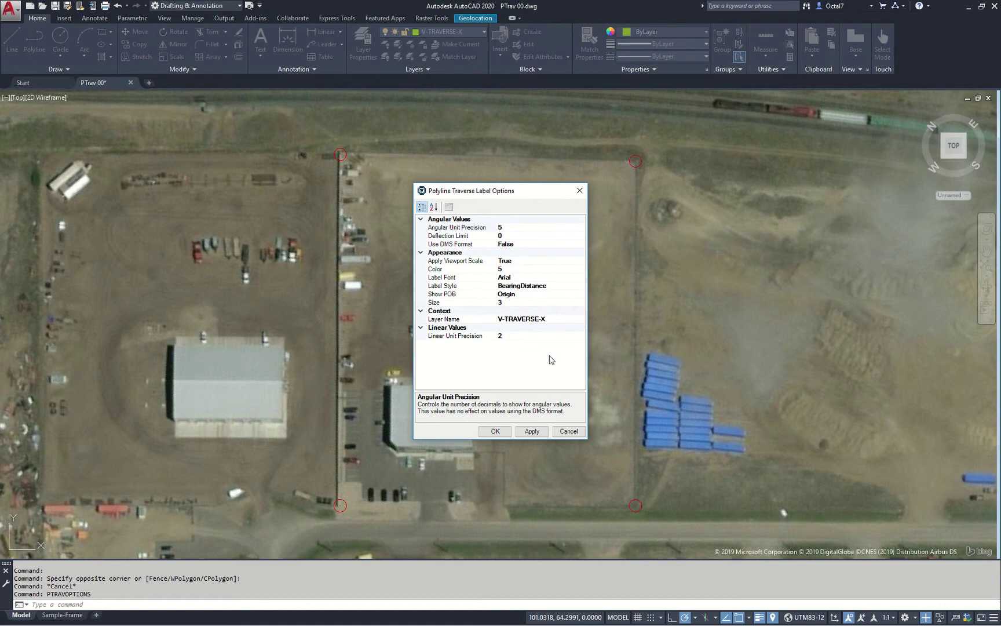
pyautogui.click(492, 432)
# Step: Start a polyline whose first point snaps to a node
pyautogui.write('PL')
pyautogui.press('Return')
pyautogui.write('node')
pyautogui.press('Return')
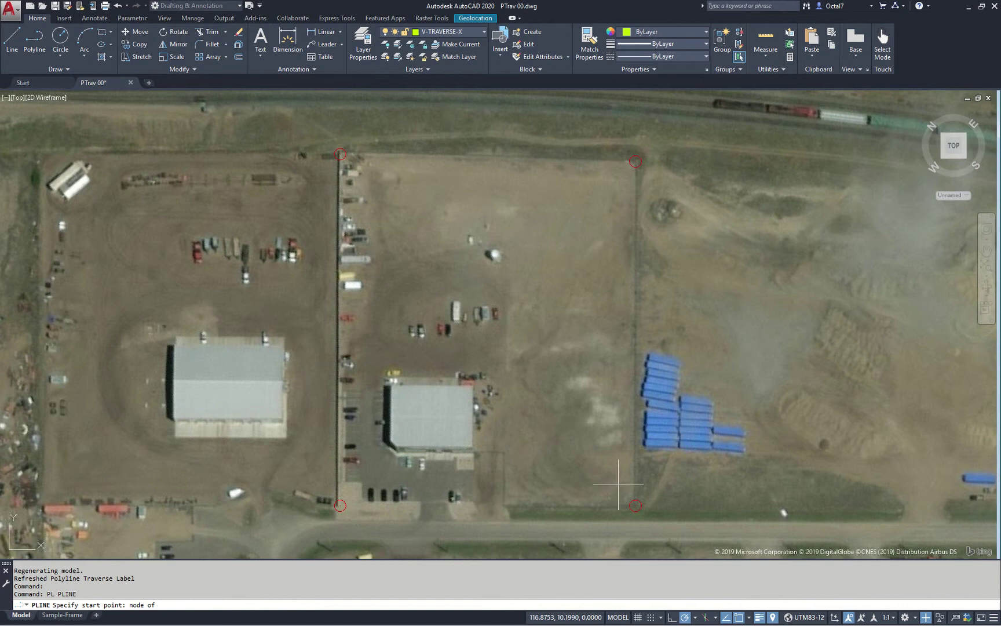
# Step: Draw a closed traverse through the bottom-right, bottom-left, top-left and top-right corner nodes
pyautogui.click(628, 500)
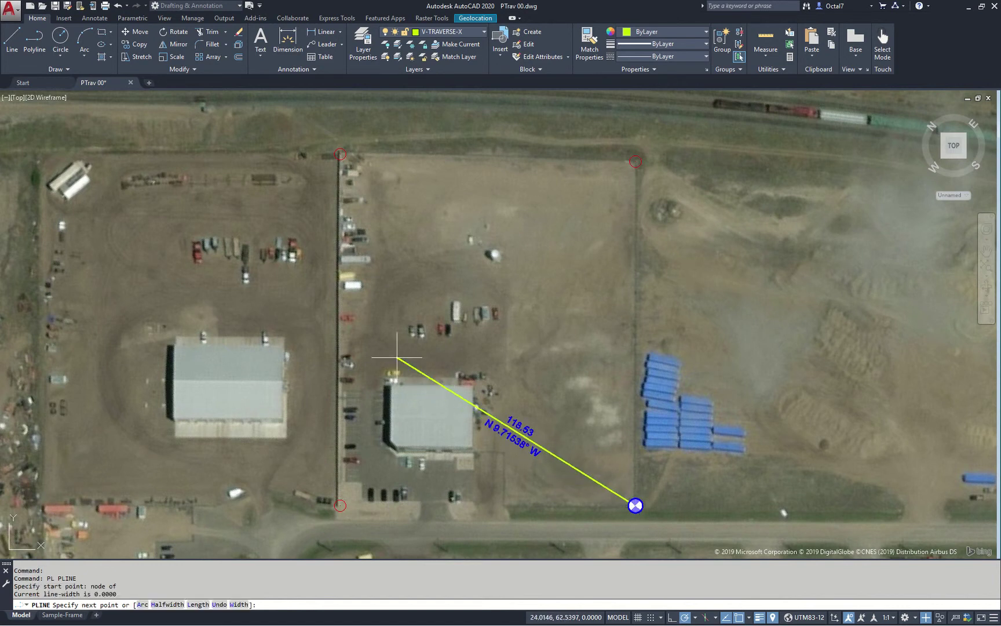
pyautogui.write('node')
pyautogui.press('space')
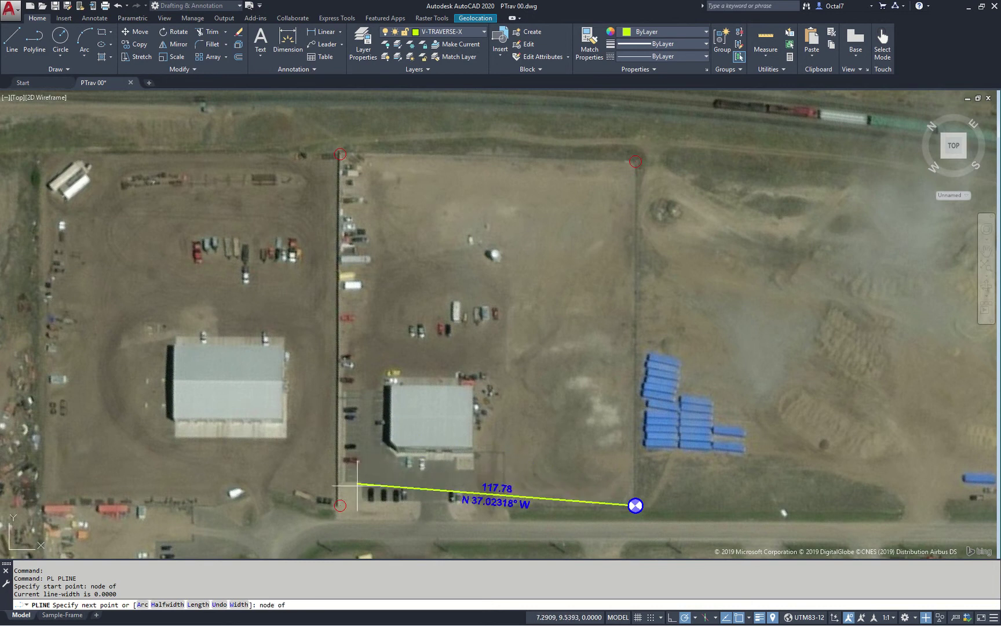
pyautogui.click(341, 505)
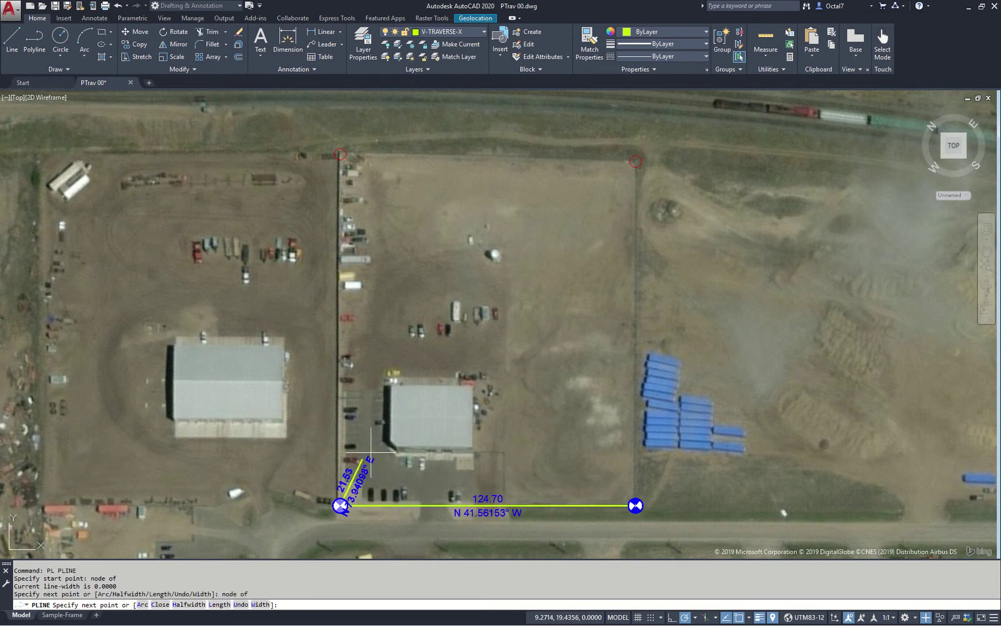
pyautogui.write('node')
pyautogui.press('space')
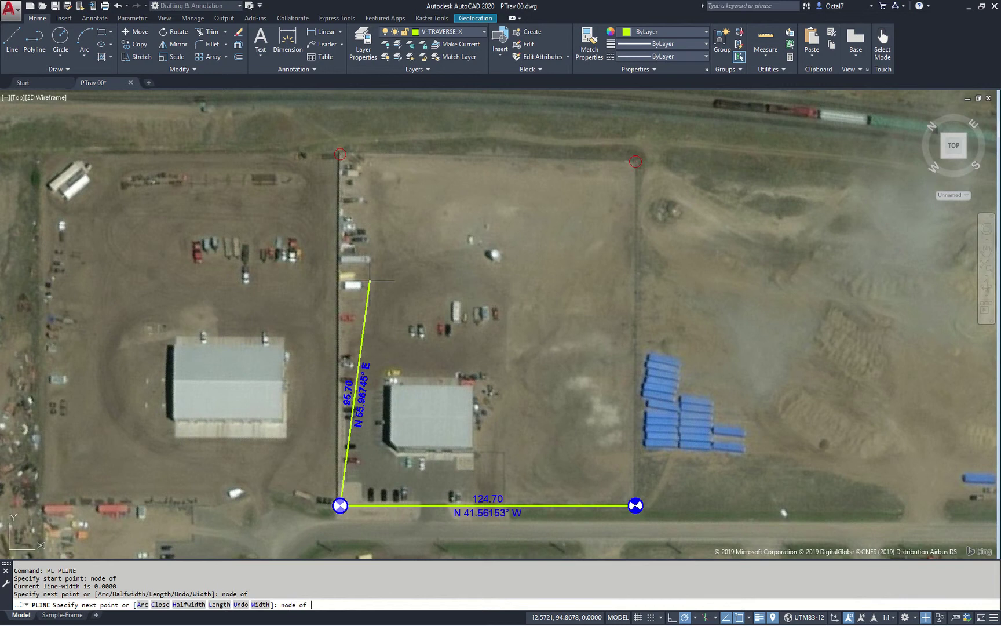
pyautogui.click(344, 158)
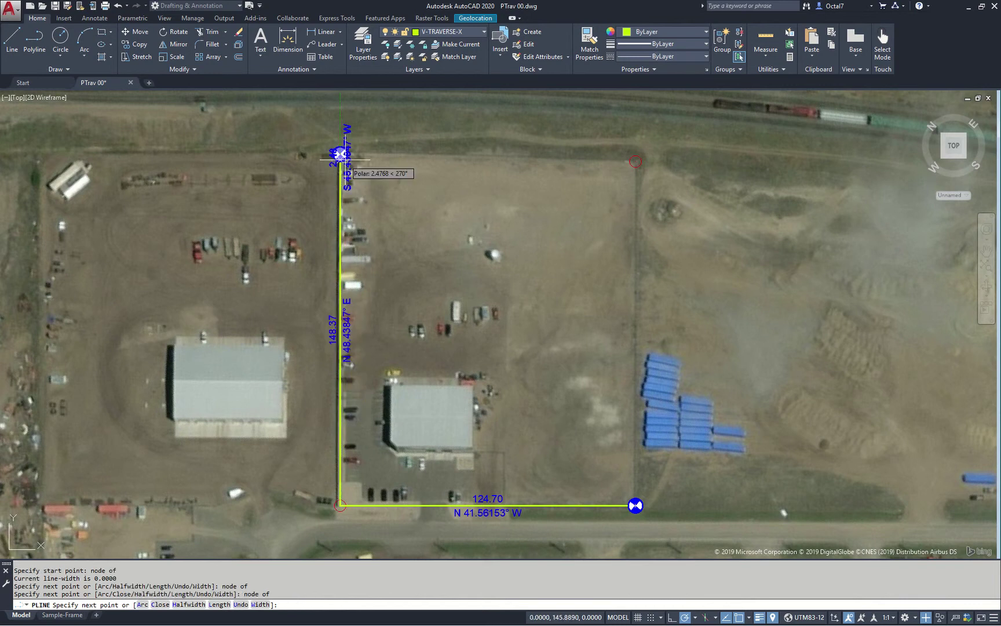
pyautogui.write('node')
pyautogui.press('space')
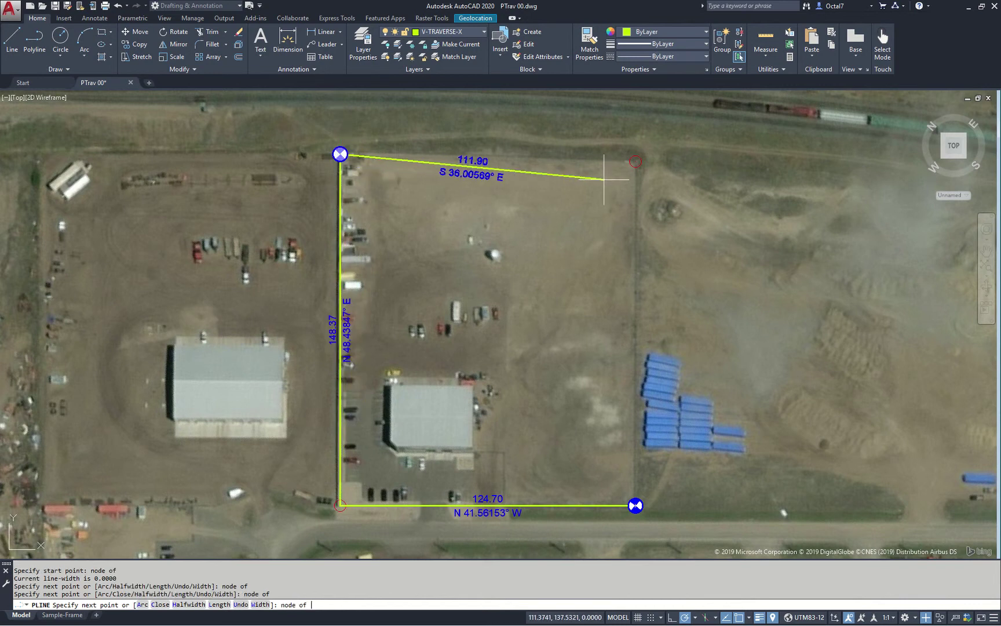
pyautogui.click(636, 161)
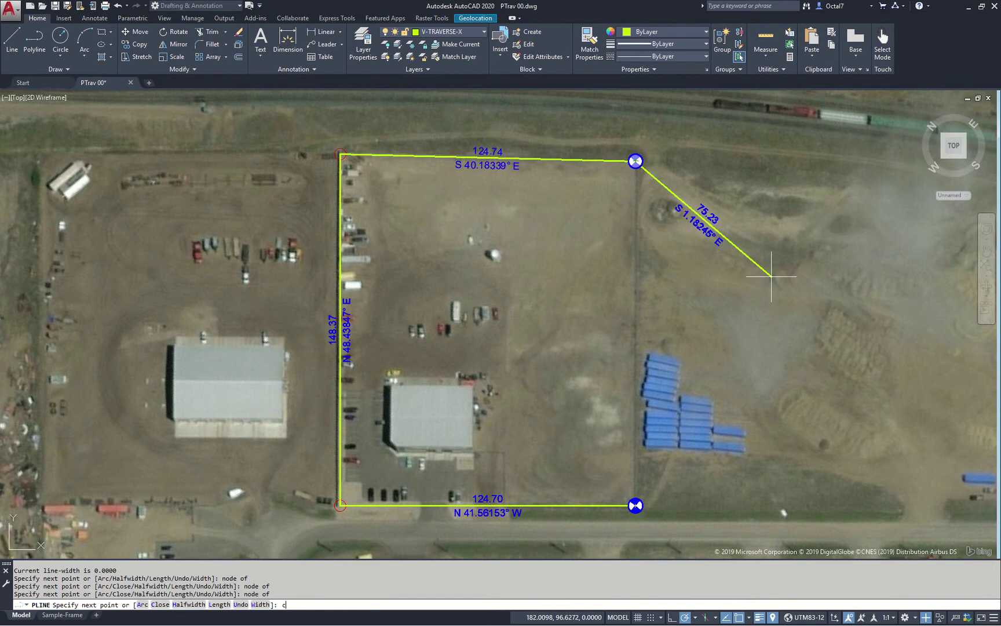
pyautogui.write('c')
pyautogui.press('Return')
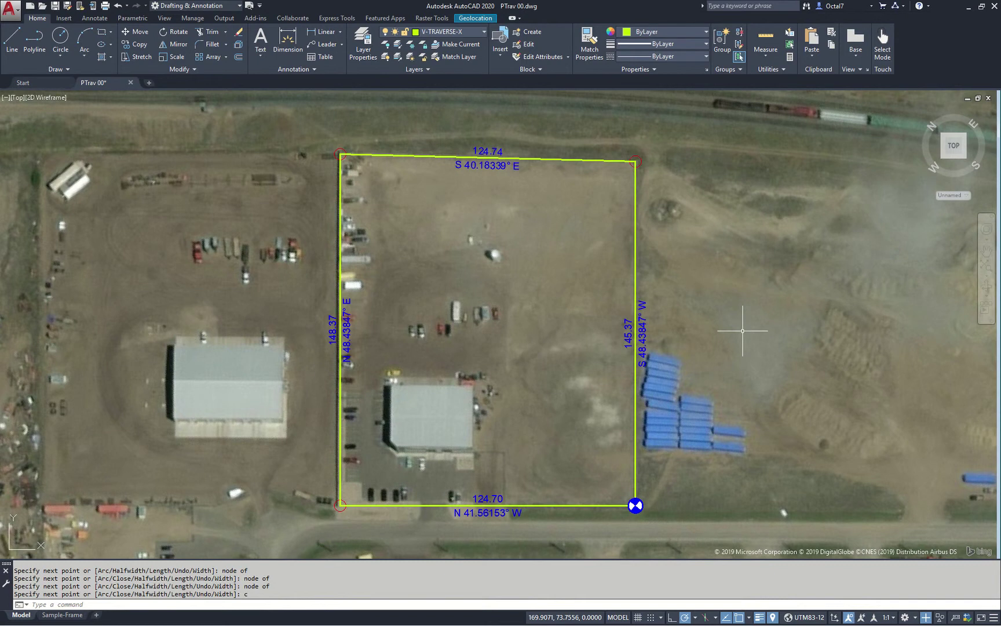
# Step: Reopen the traverse label options and apply Use DMS Format = True
pyautogui.write('PTRAVop')
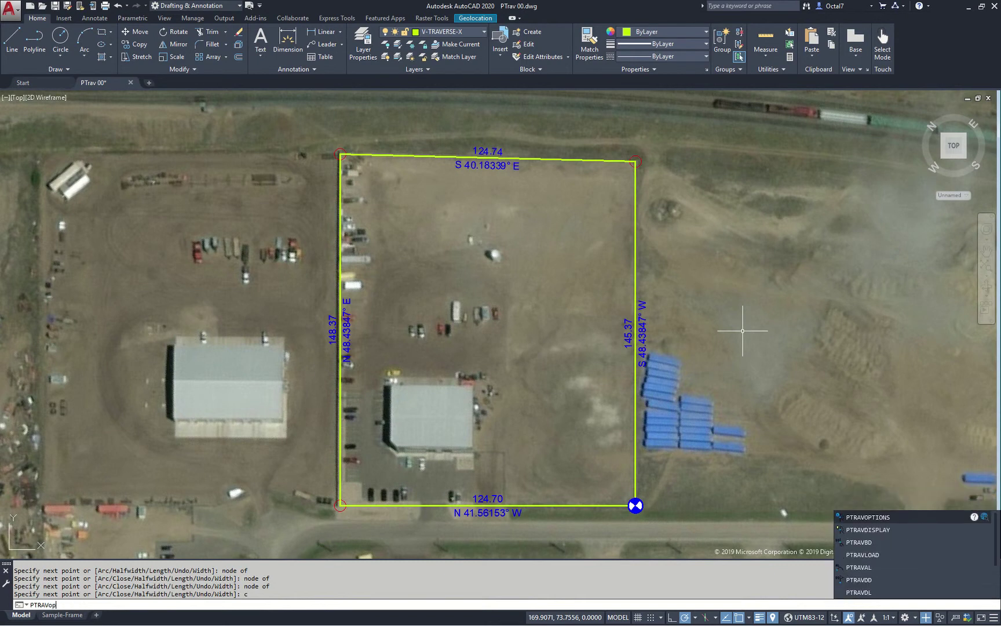
pyautogui.press('Return')
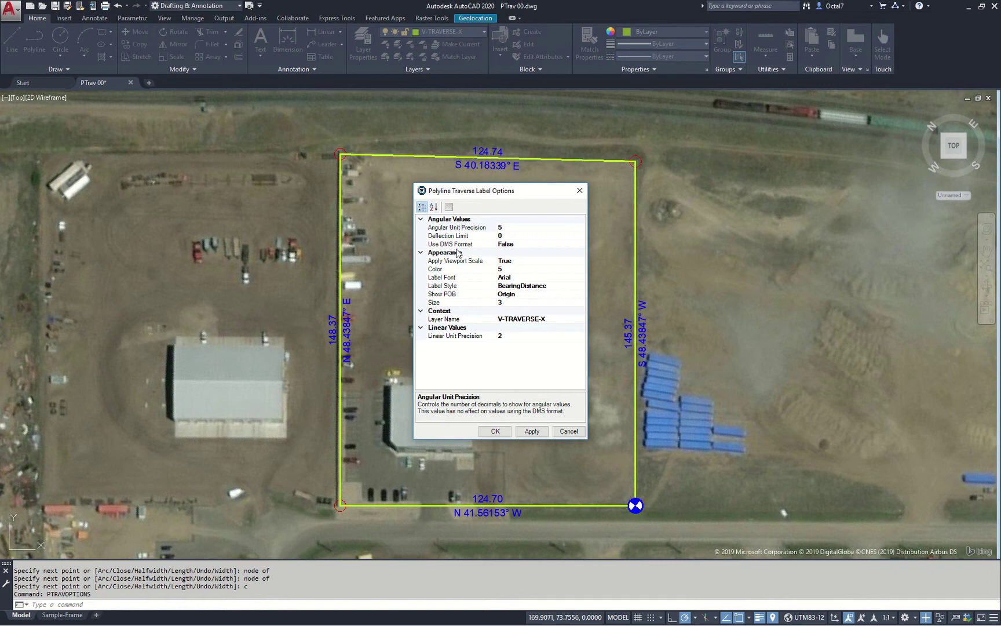
pyautogui.click(515, 243)
pyautogui.doubleClick(515, 244)
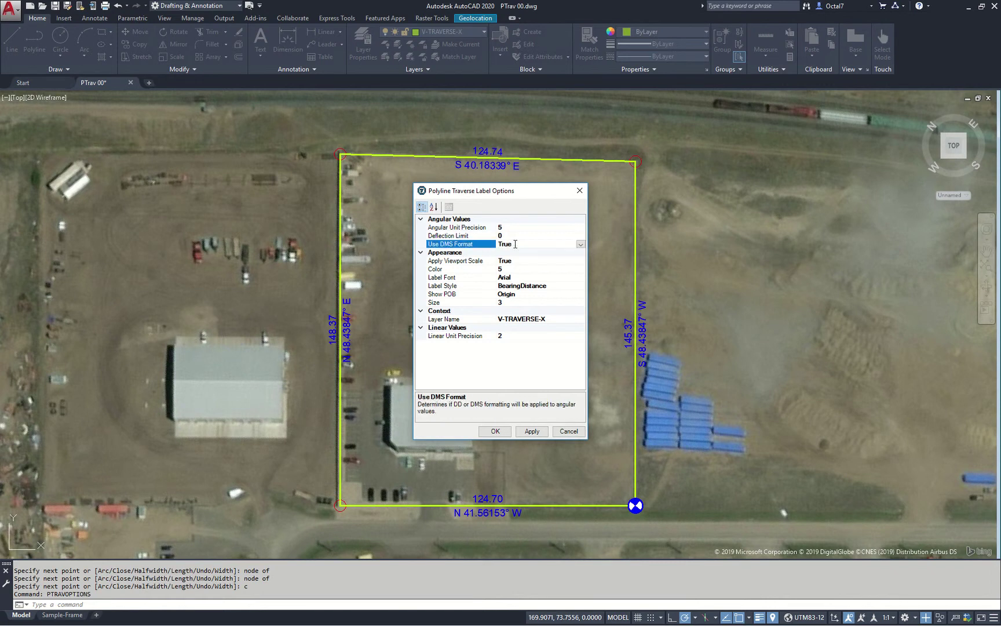
pyautogui.click(540, 435)
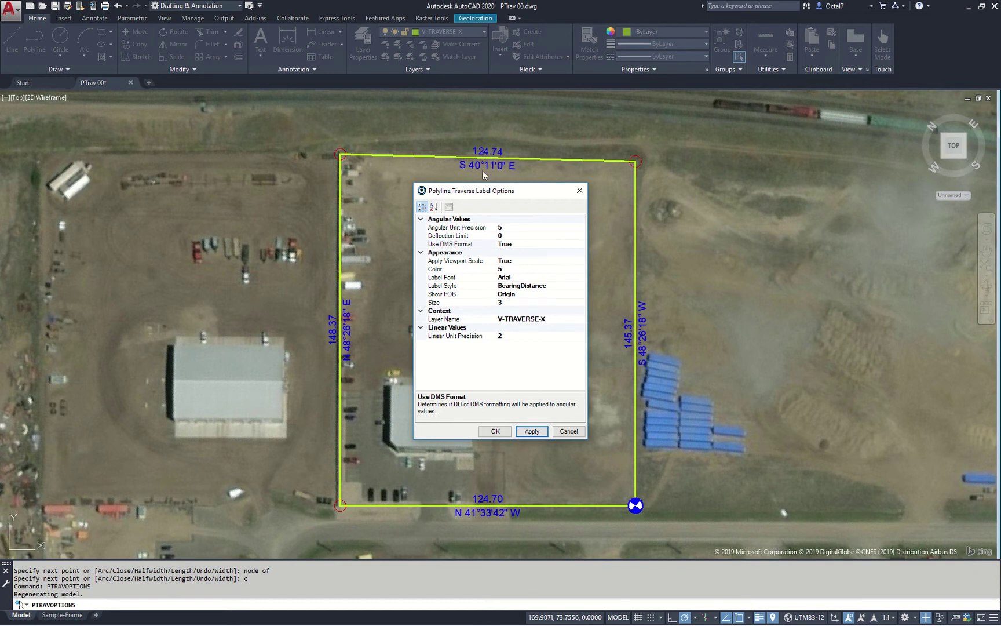
# Step: Set Use DMS Format back to False so bearings show decimal degrees
pyautogui.click(523, 249)
pyautogui.doubleClick(523, 246)
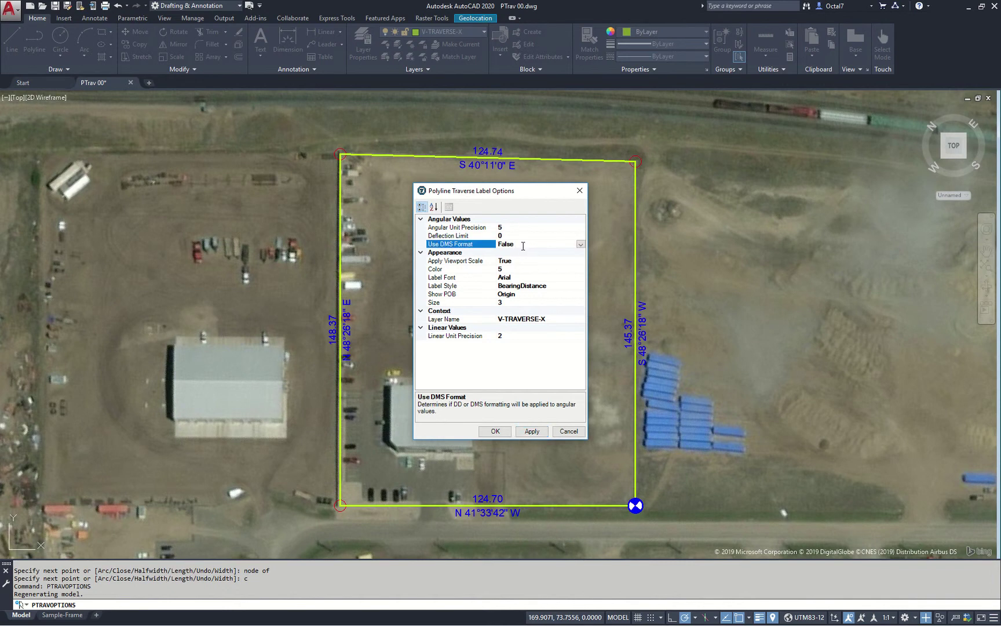
pyautogui.click(528, 435)
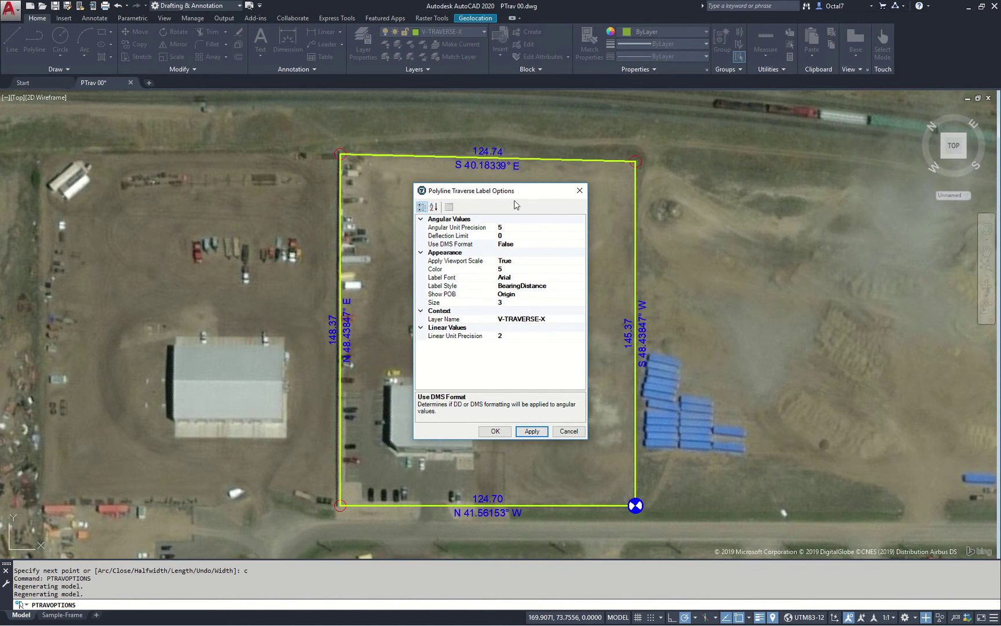
# Step: Apply Angular Unit Precision 3 so bearings read like S 40.183° E
pyautogui.click(516, 229)
pyautogui.write('3')
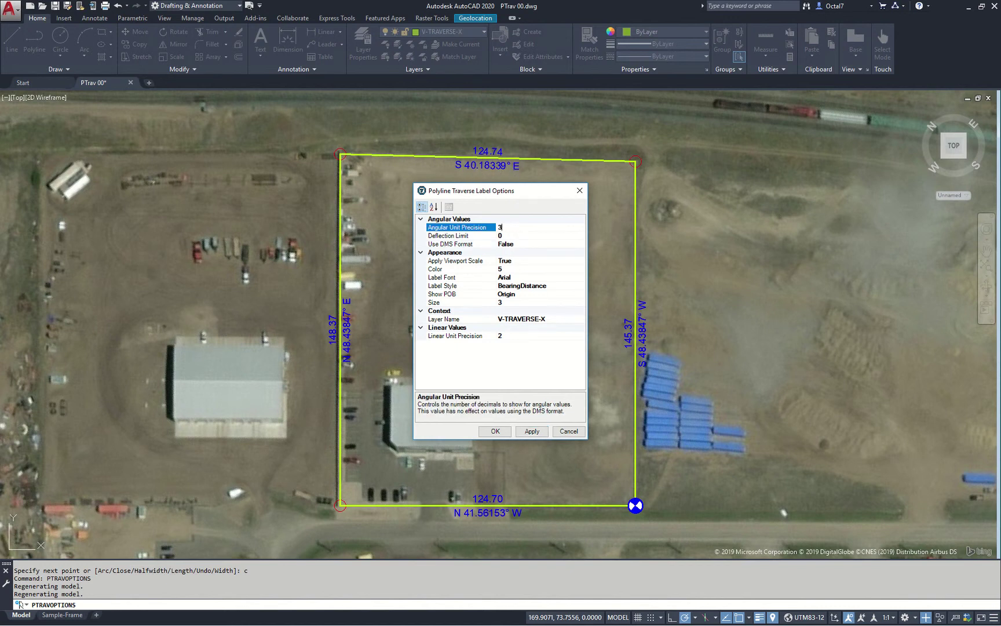
pyautogui.click(529, 435)
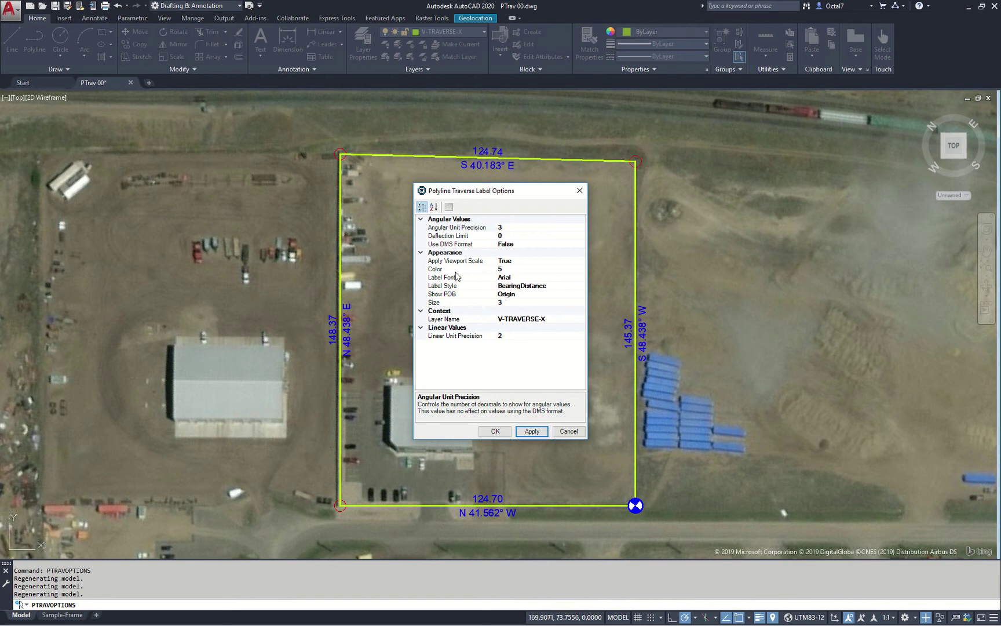
# Step: Apply the AzimuthDistance label style, relabelling sides like 139.817° and 318.438°
pyautogui.click(565, 284)
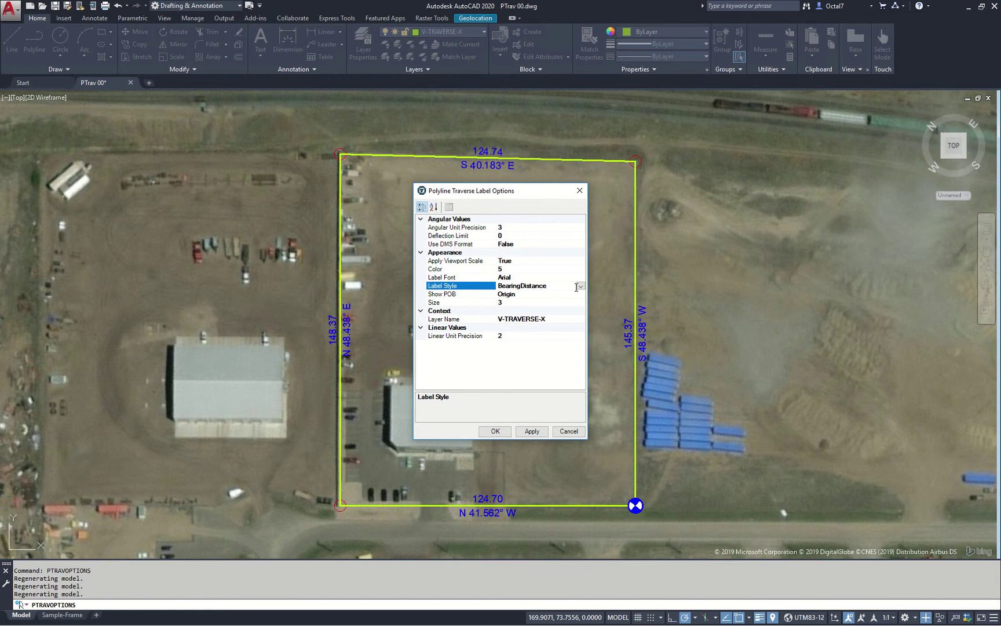
pyautogui.click(580, 285)
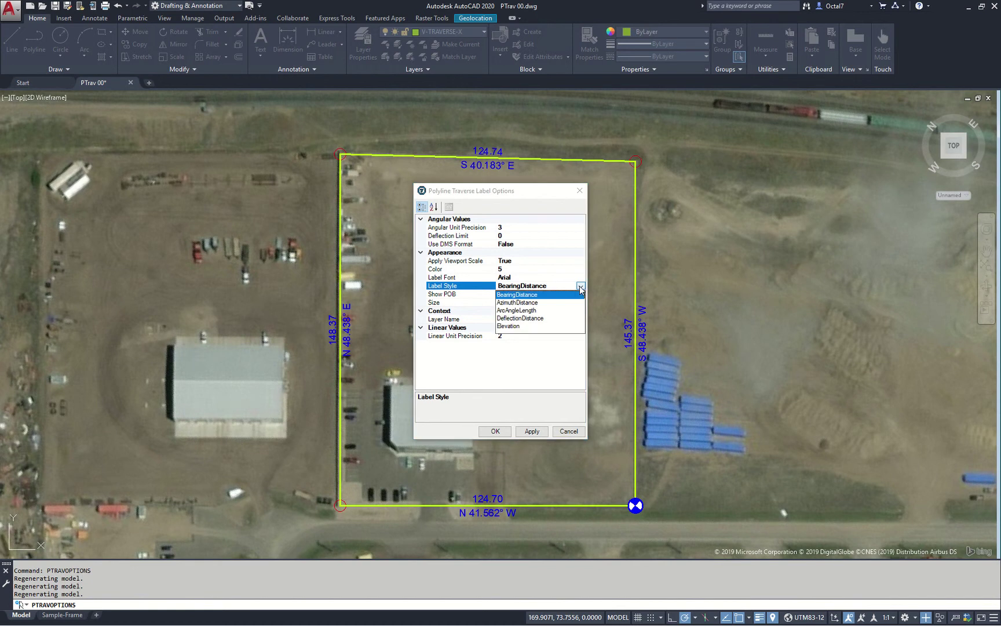
pyautogui.click(532, 303)
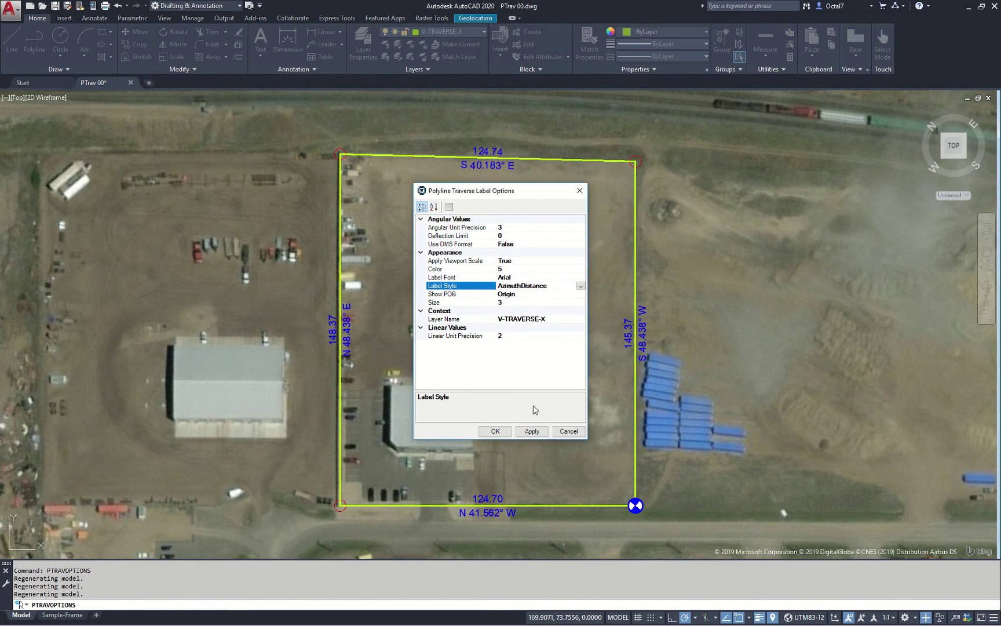
pyautogui.click(531, 432)
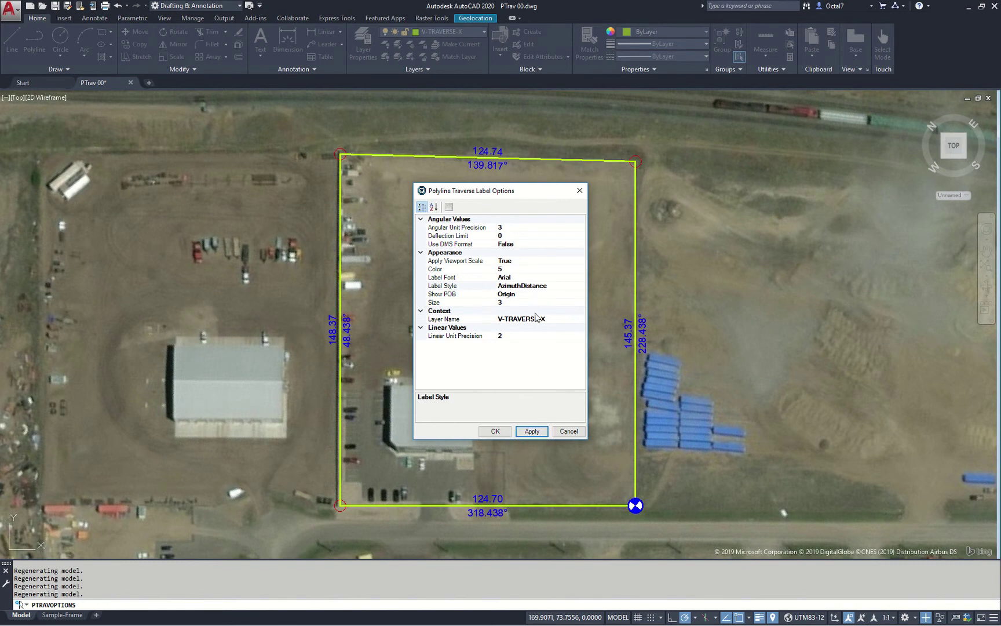
# Step: Choose DeflectionDistance as the label style
pyautogui.click(562, 286)
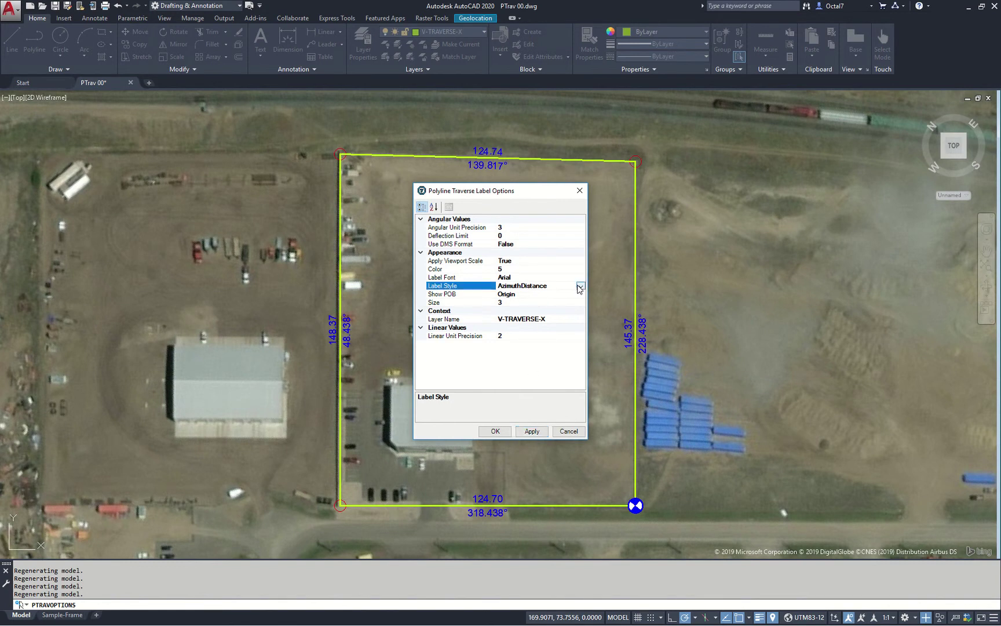
pyautogui.click(580, 287)
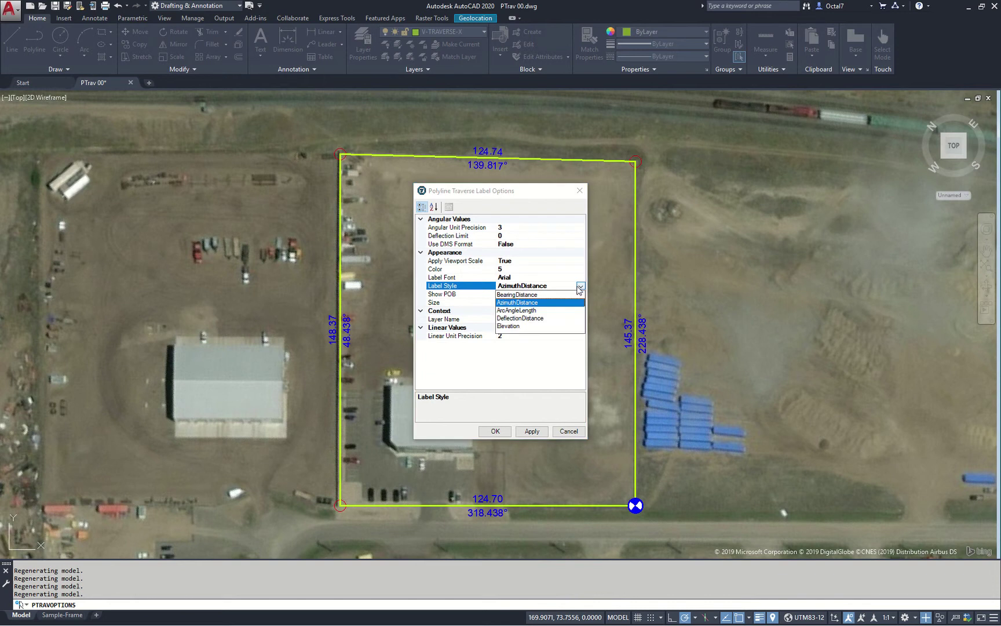
pyautogui.click(520, 318)
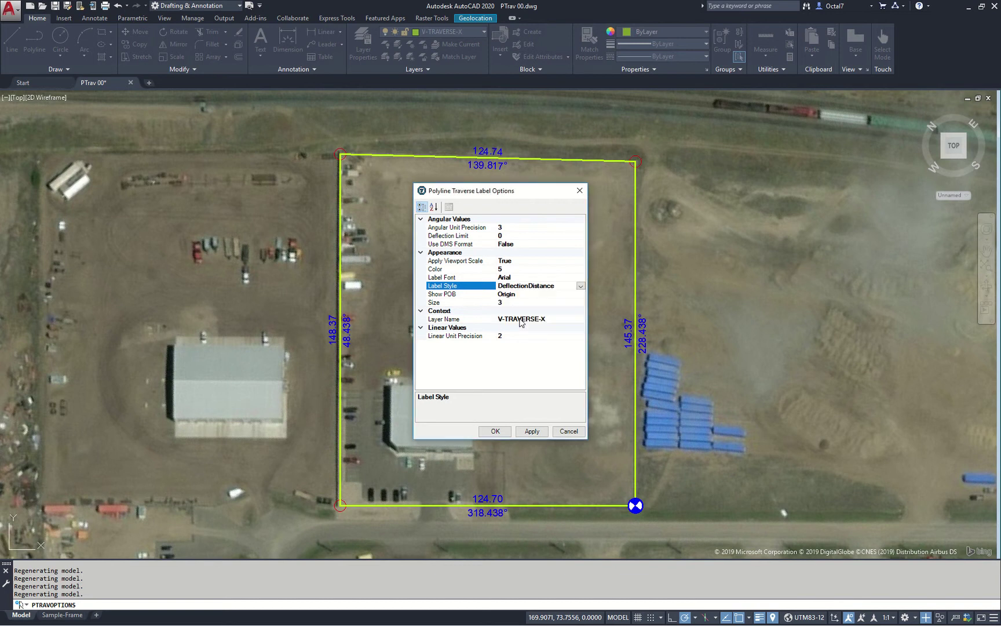
# Step: Apply the DeflectionDistance labels, then apply the Elevation style showing 0.00
pyautogui.click(532, 431)
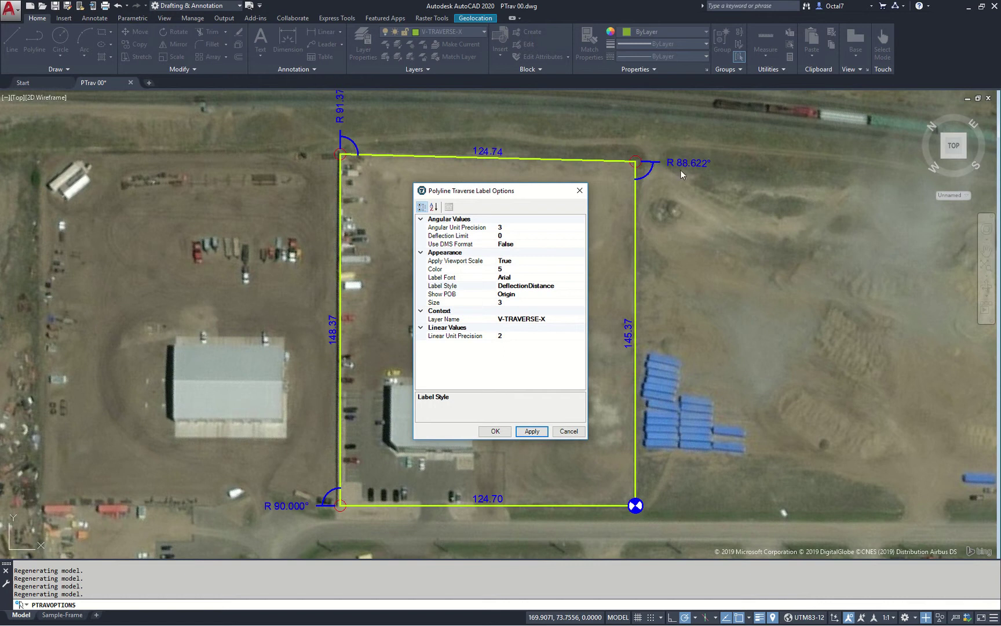
pyautogui.click(569, 286)
pyautogui.click(580, 286)
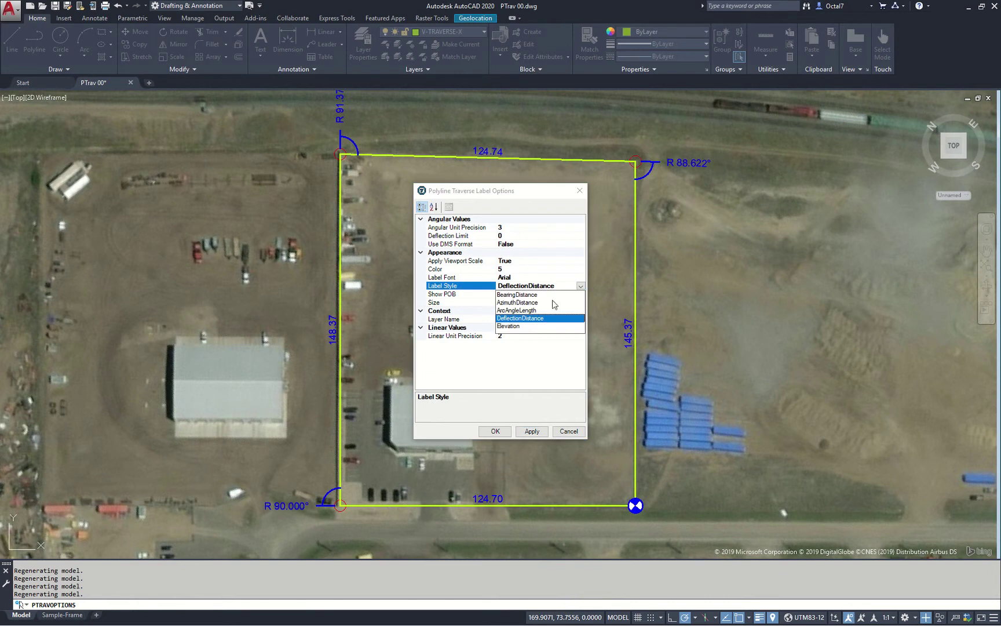
pyautogui.click(519, 327)
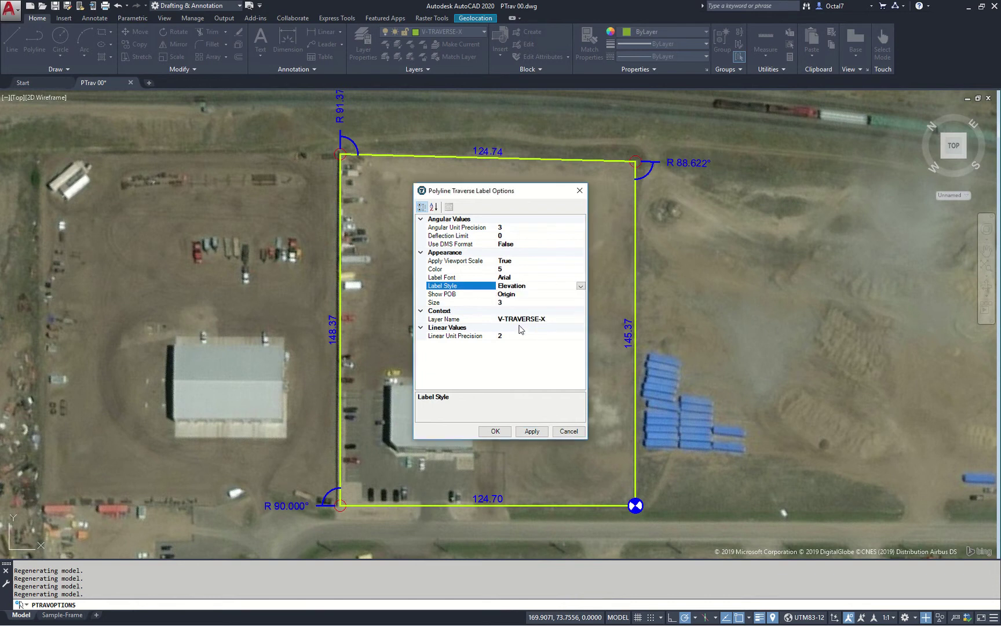
pyautogui.click(530, 435)
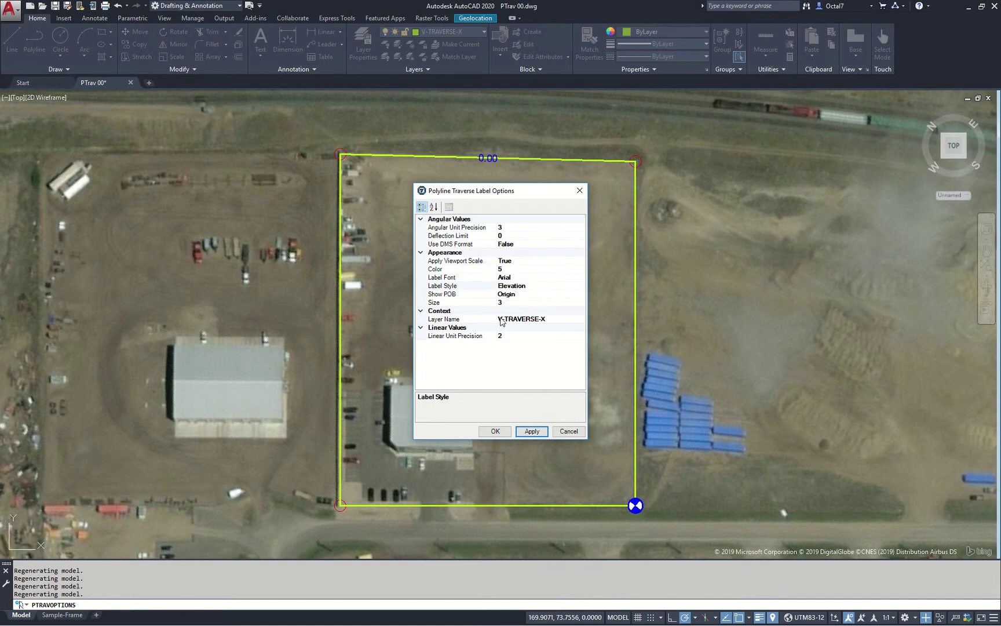
# Step: Set the label style back to BearingDistance
pyautogui.click(524, 286)
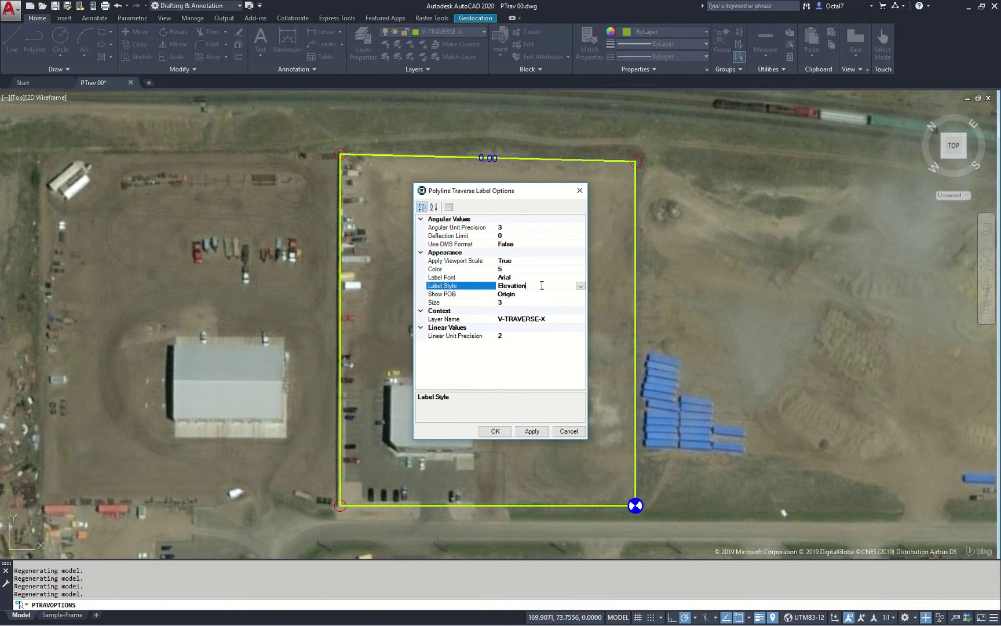
pyautogui.click(581, 286)
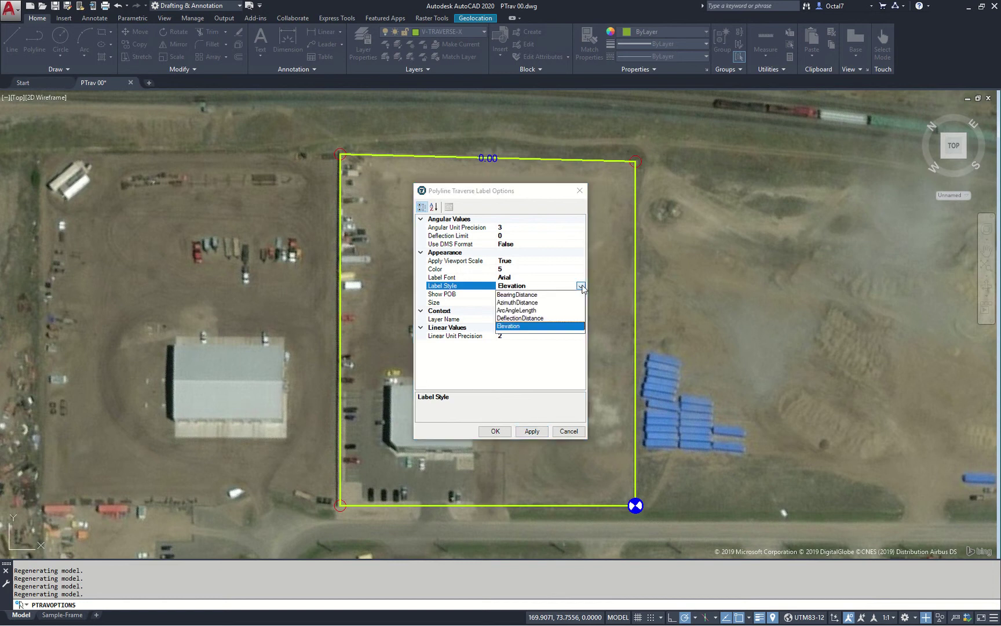
pyautogui.click(527, 295)
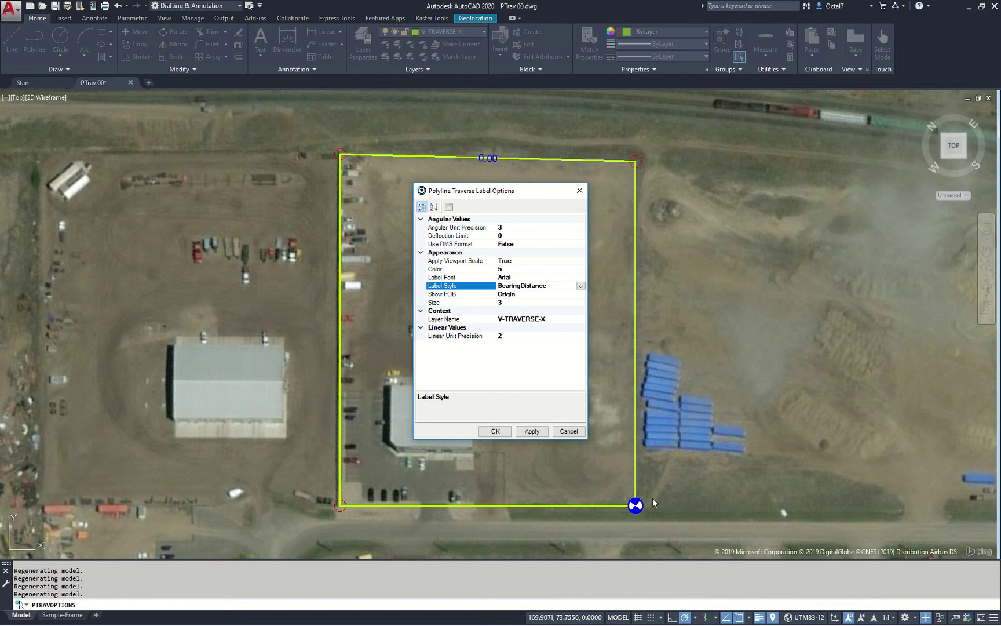
# Step: Apply Show POB as None, then as Circle
pyautogui.click(573, 296)
pyautogui.click(580, 294)
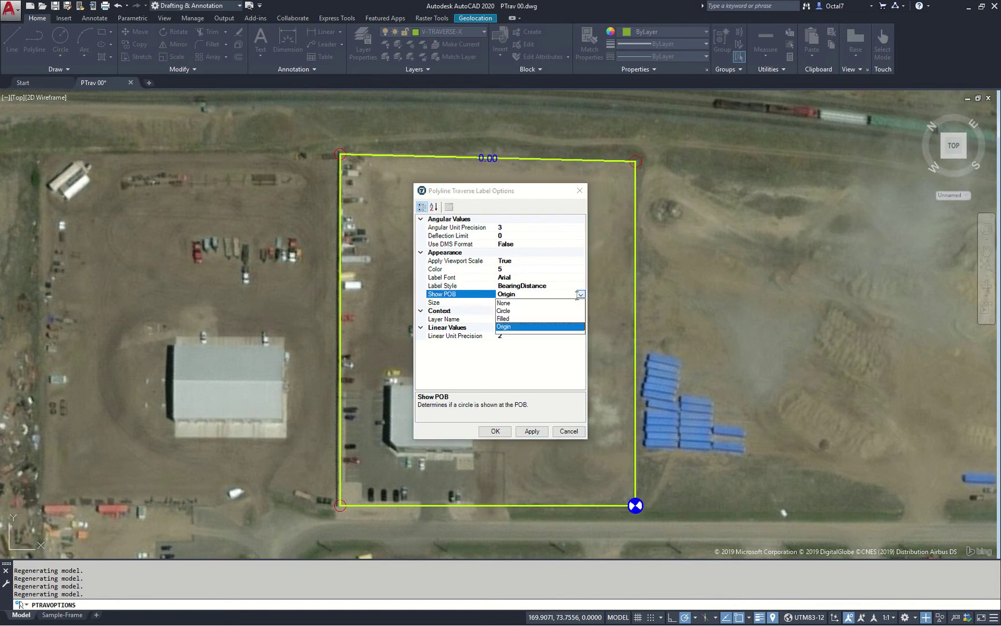
pyautogui.click(522, 304)
pyautogui.click(538, 432)
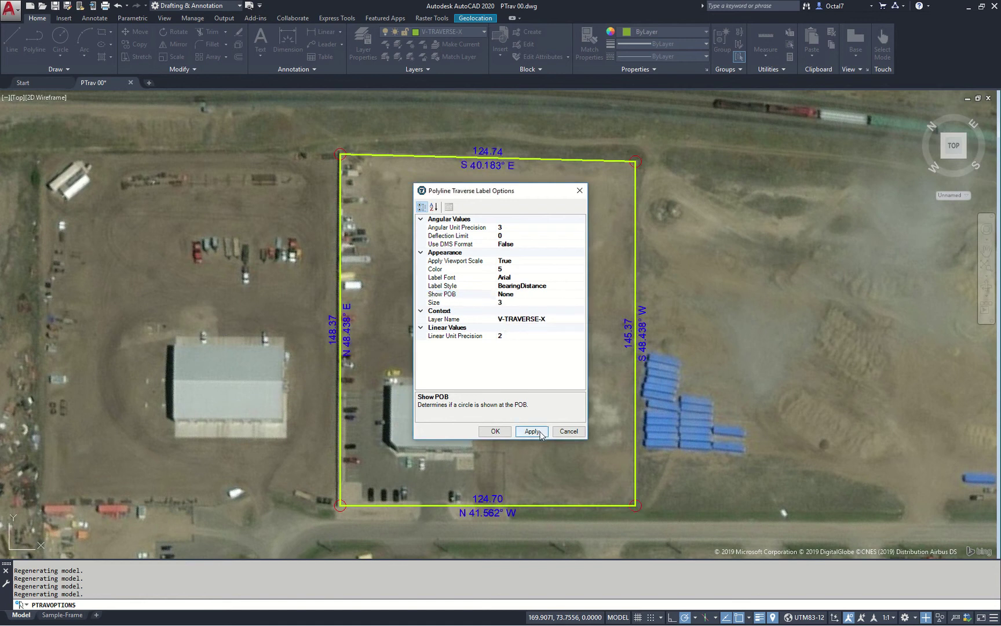
pyautogui.click(555, 297)
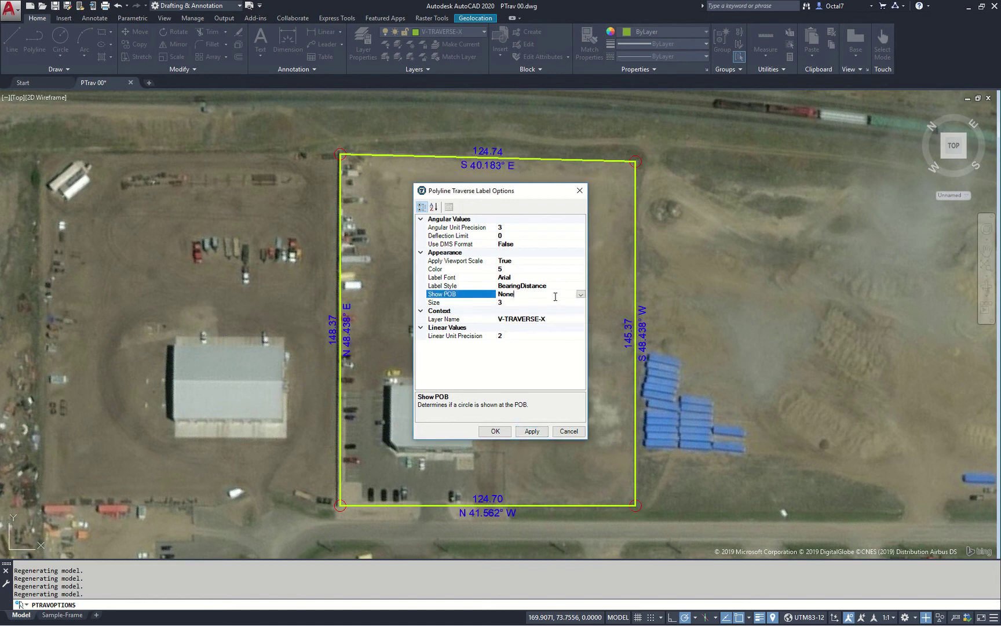
pyautogui.click(580, 295)
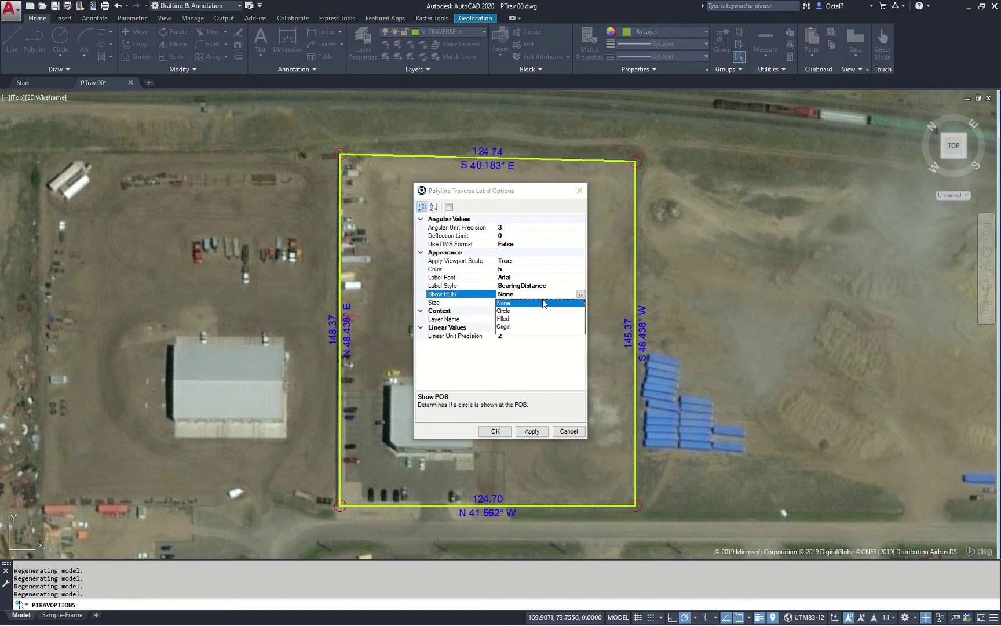
pyautogui.click(502, 311)
pyautogui.click(537, 431)
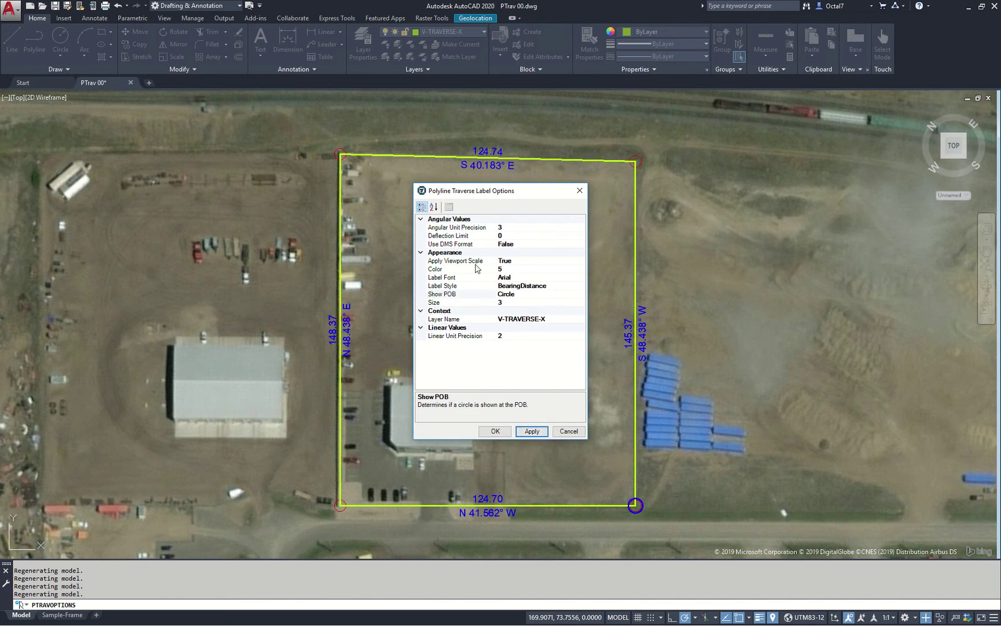
# Step: Try a Filled POB marker, then settle on the Origin symbol at the start corner
pyautogui.click(554, 296)
pyautogui.click(580, 294)
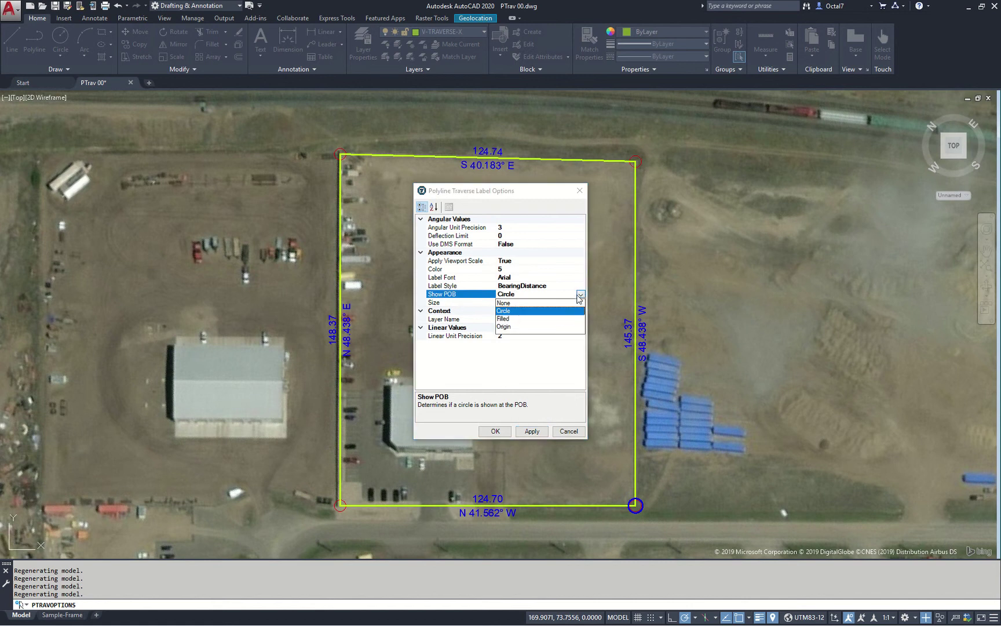
pyautogui.click(501, 319)
pyautogui.click(533, 432)
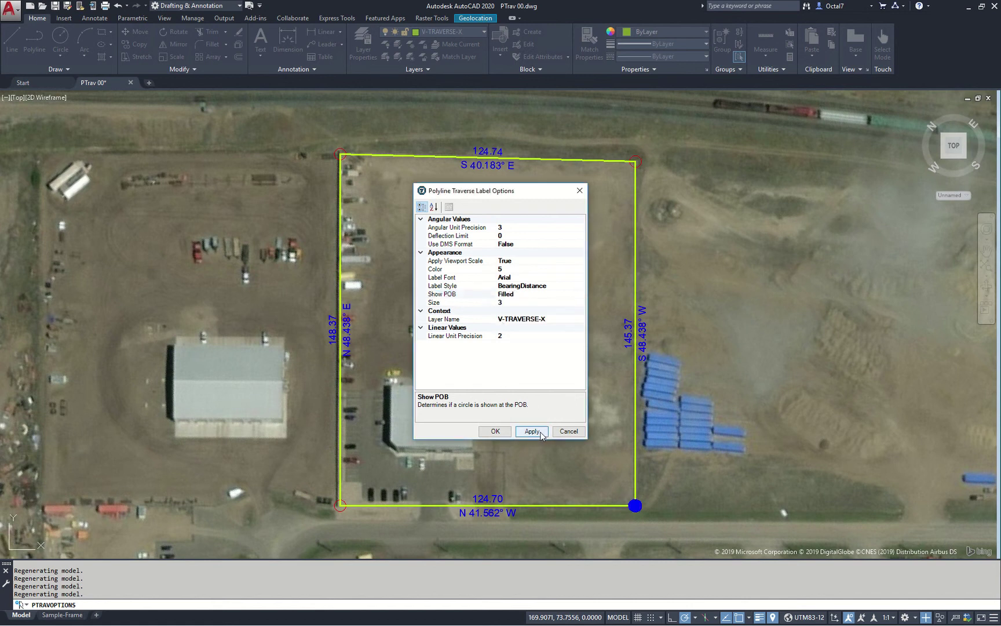
pyautogui.click(572, 294)
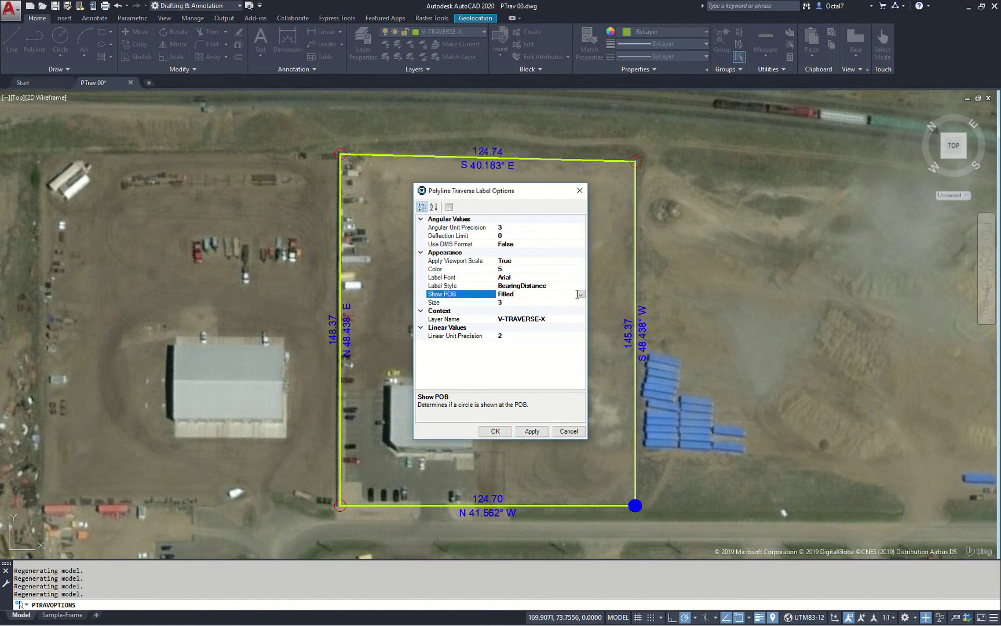
pyautogui.click(580, 294)
pyautogui.click(510, 328)
pyautogui.click(532, 432)
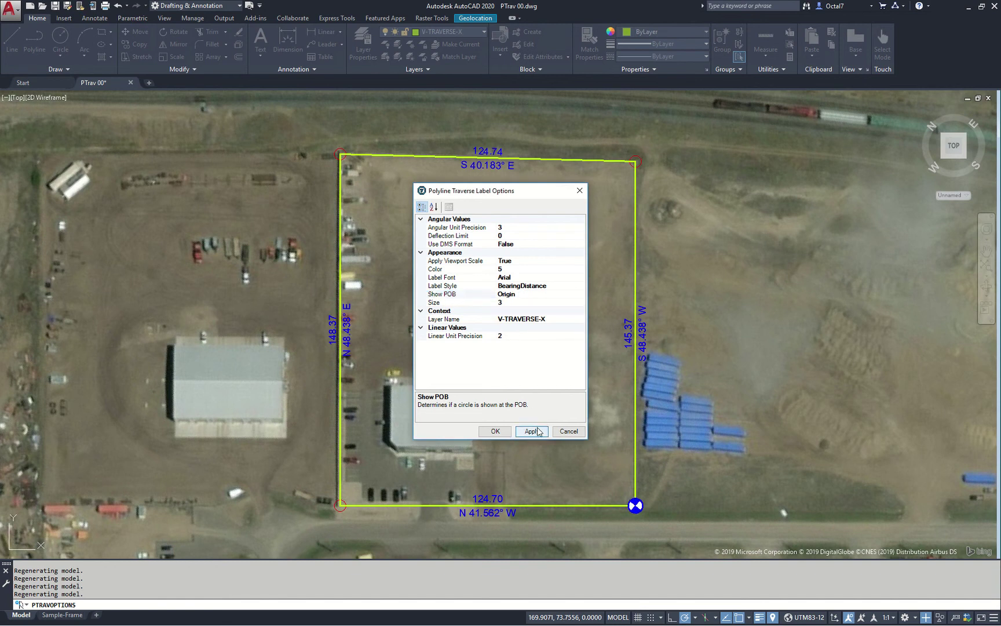
pyautogui.click(504, 303)
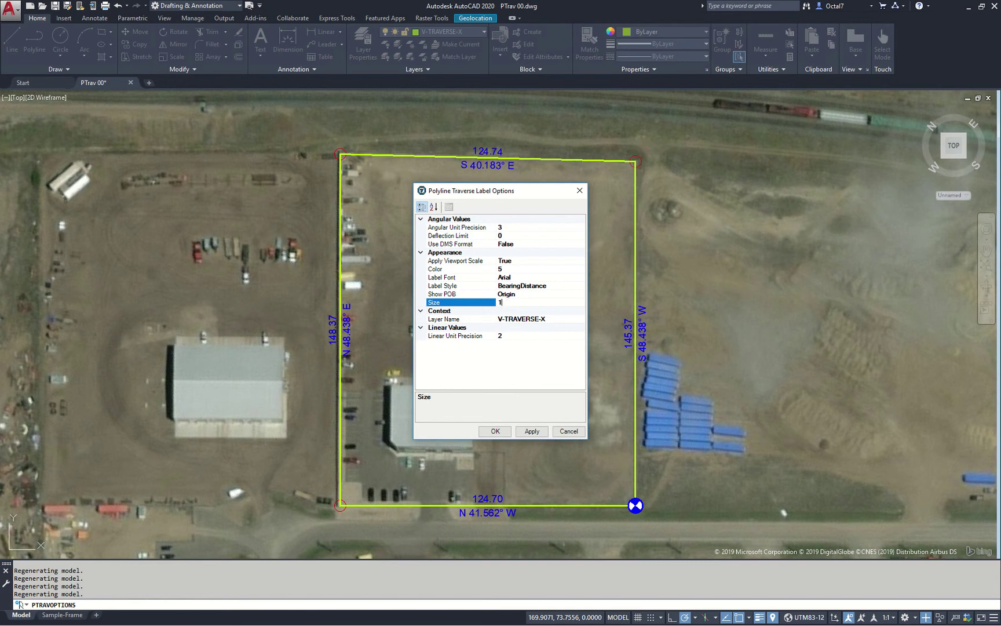
# Step: Apply label Size 15, then return it to 3
pyautogui.write('15')
pyautogui.click(530, 432)
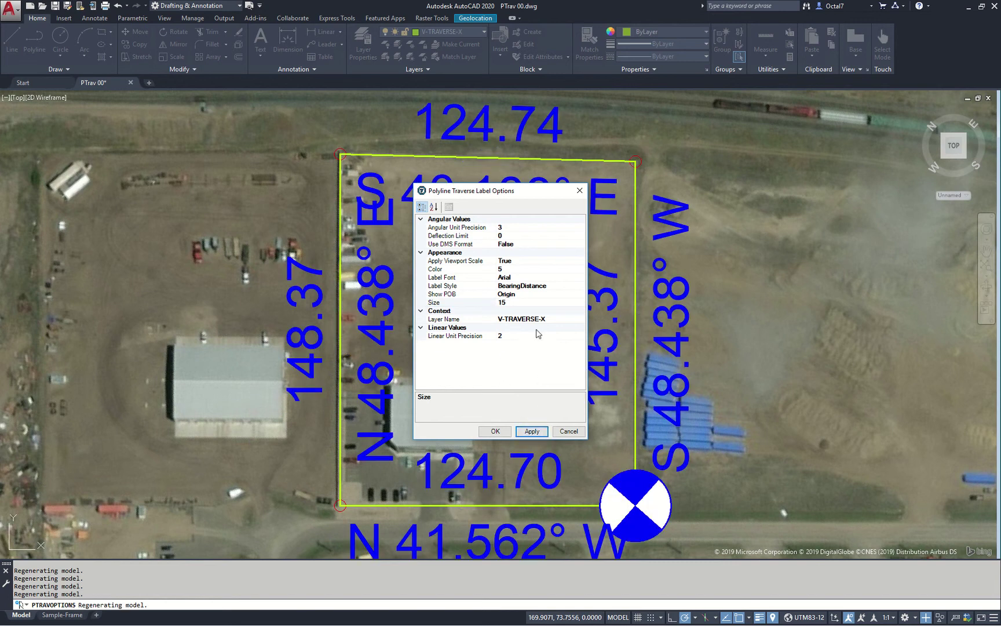
pyautogui.click(530, 306)
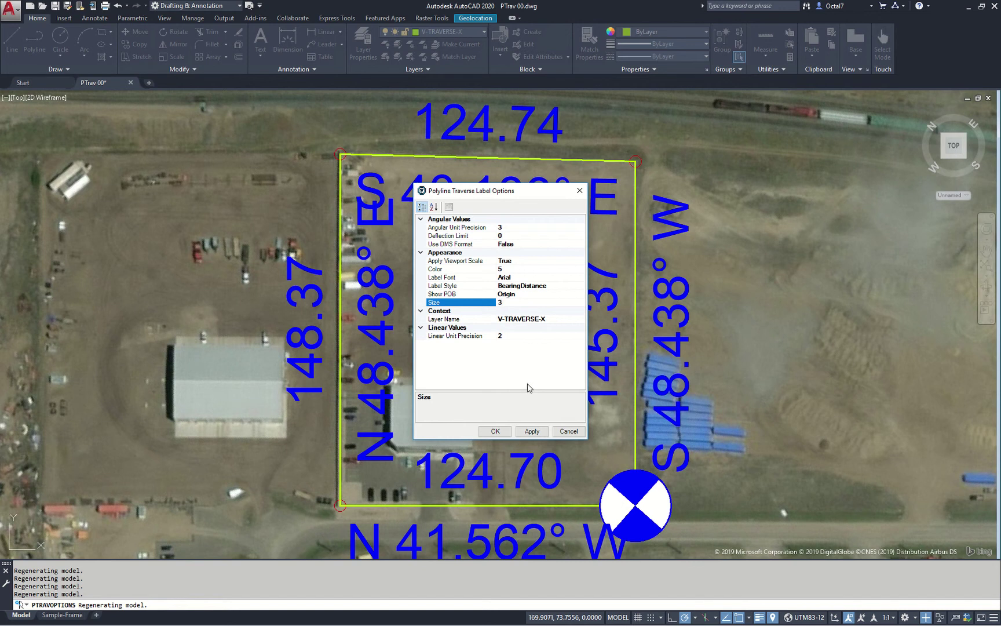
pyautogui.click(531, 434)
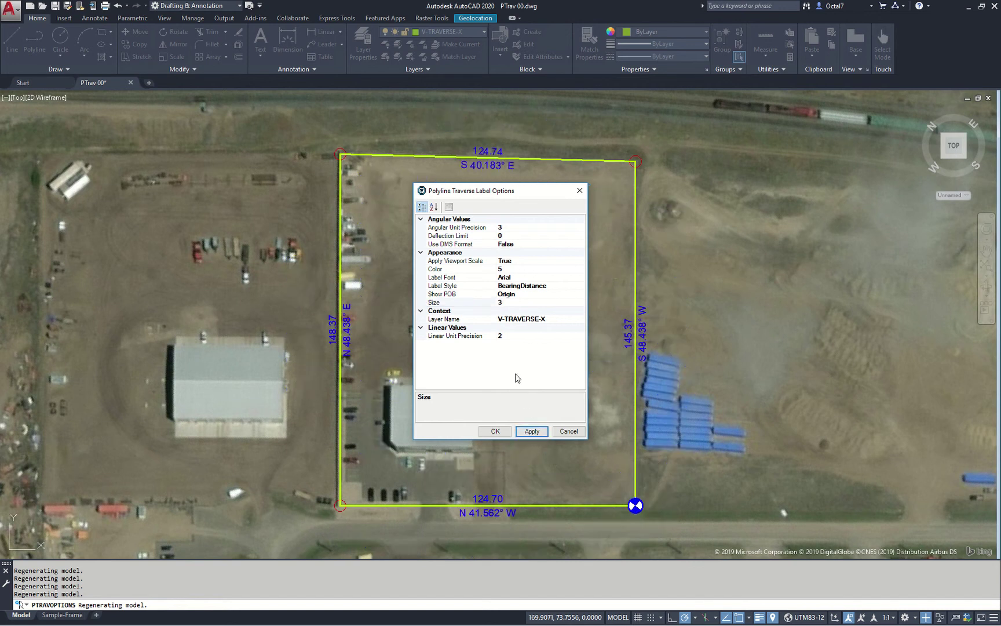
# Step: Apply Linear Unit Precision 3, return it to 2, and close the label options
pyautogui.click(511, 337)
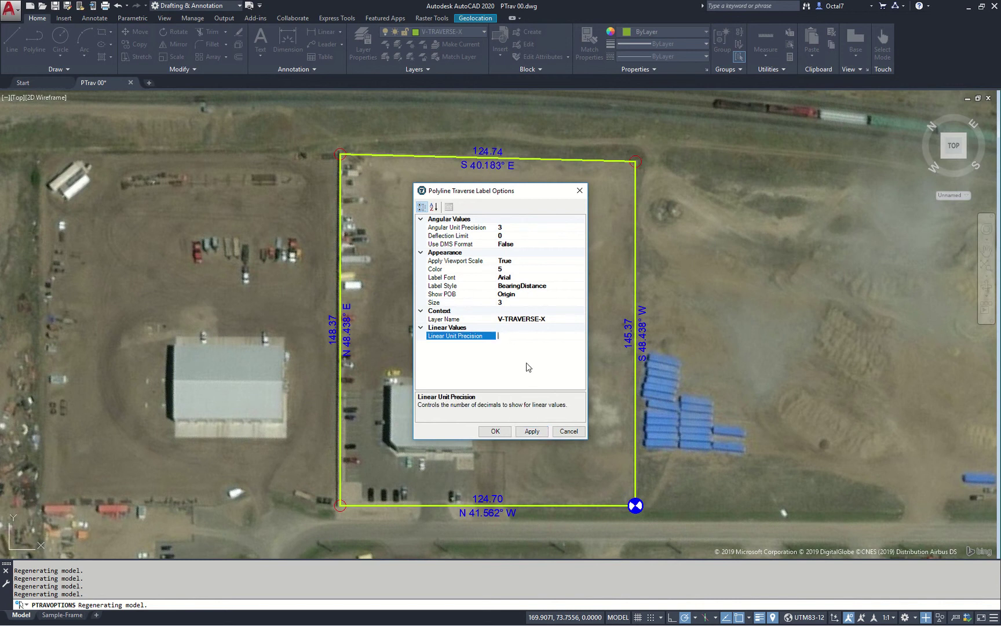
pyautogui.click(531, 431)
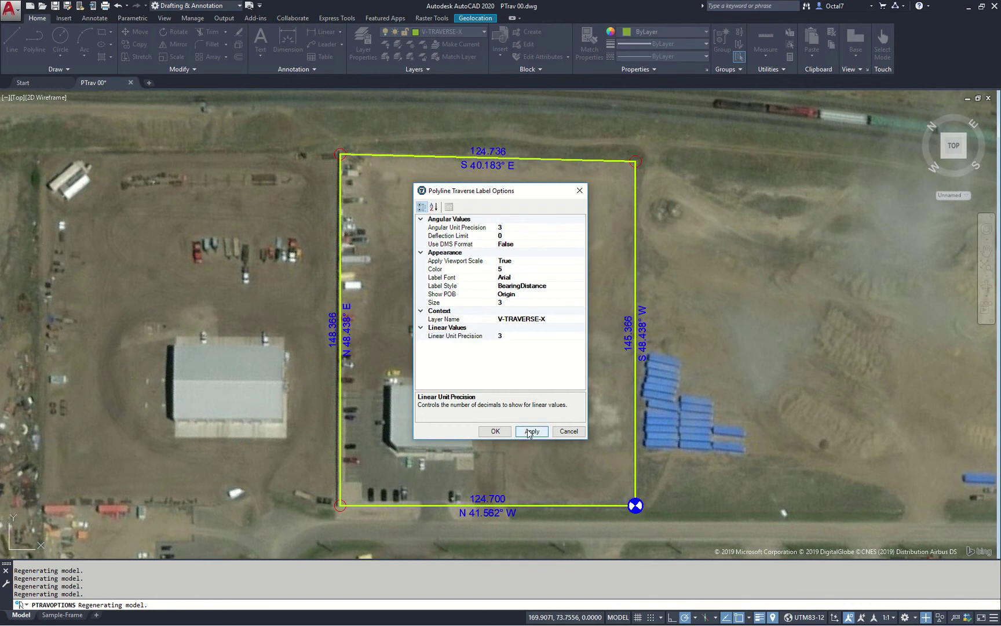
pyautogui.click(526, 337)
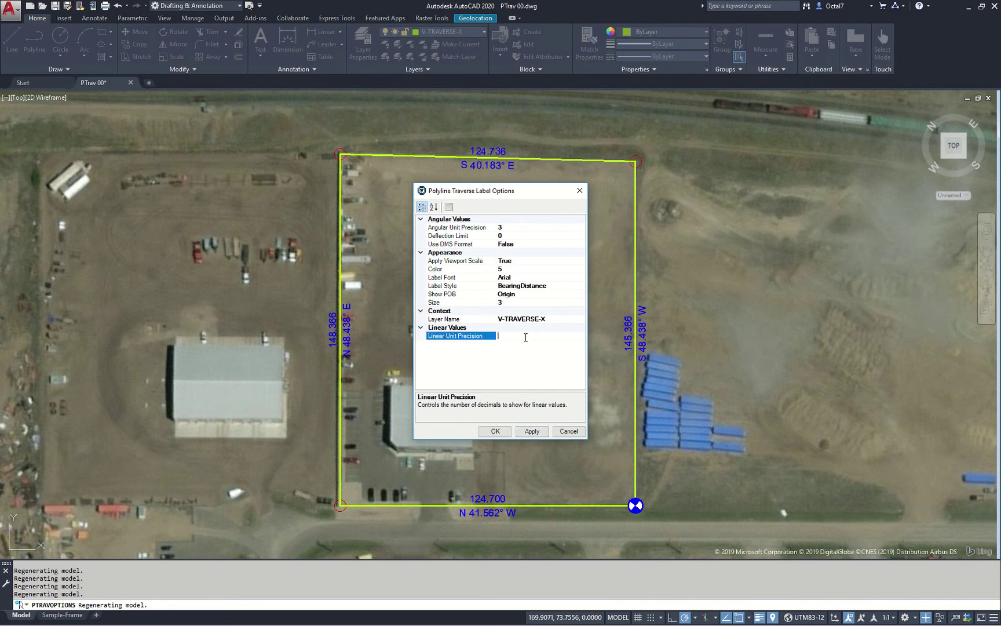
pyautogui.write('2')
pyautogui.click(532, 431)
pyautogui.click(507, 432)
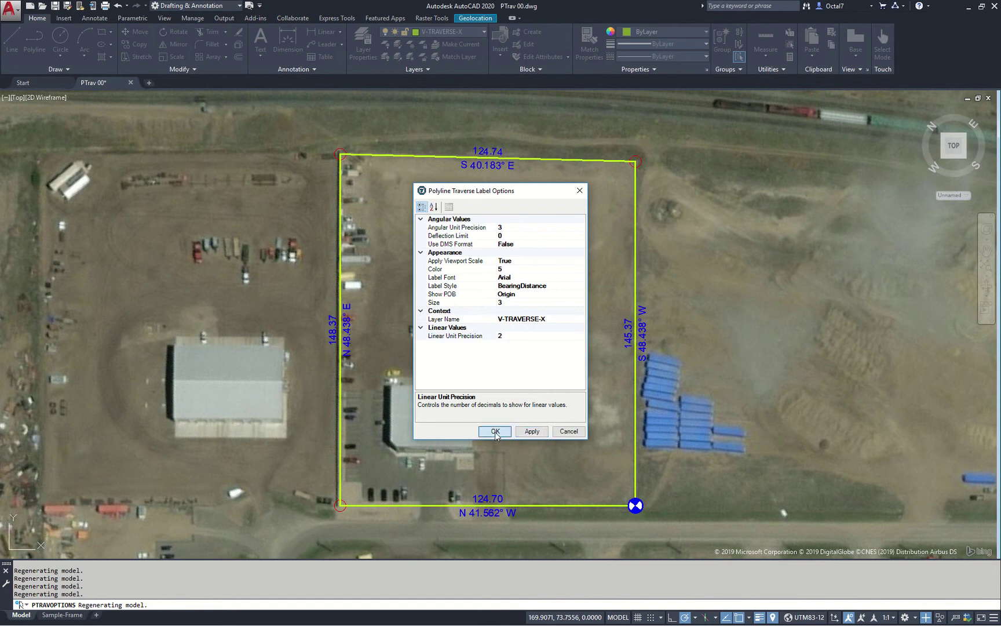
pyautogui.click(675, 302)
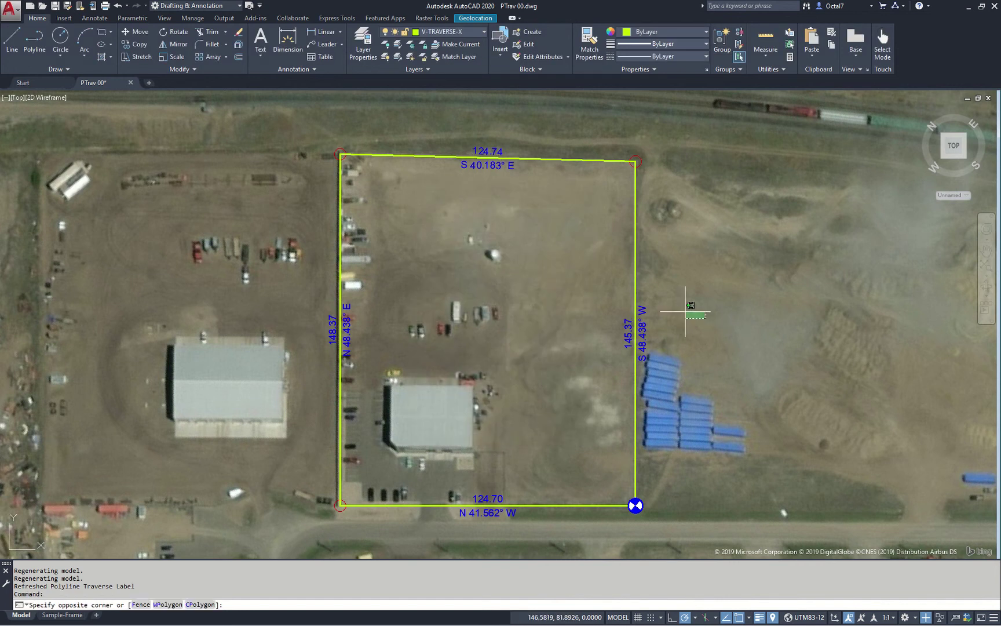
pyautogui.click(623, 291)
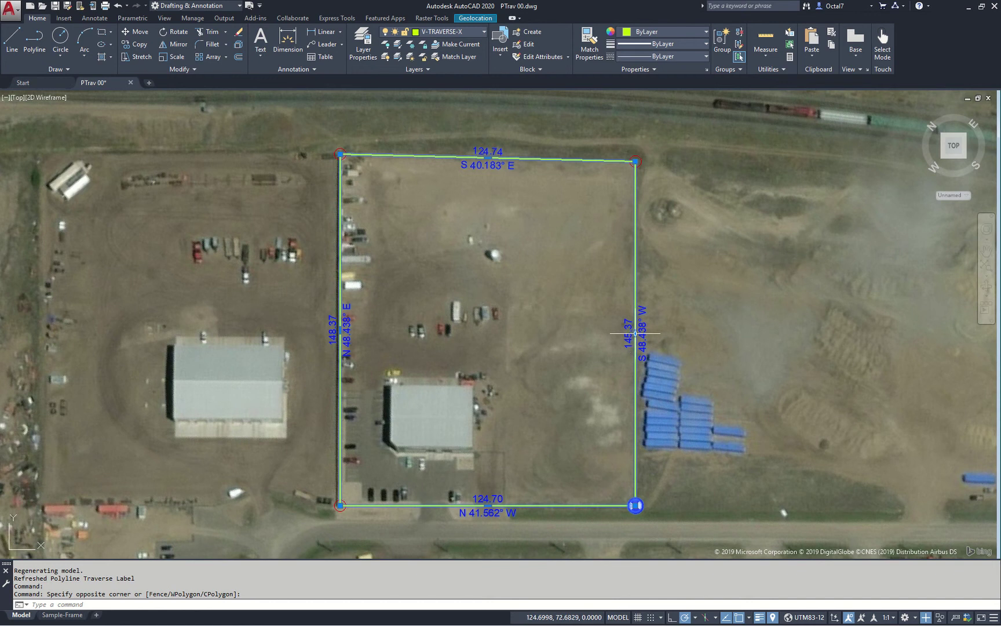
pyautogui.moveTo(635, 333)
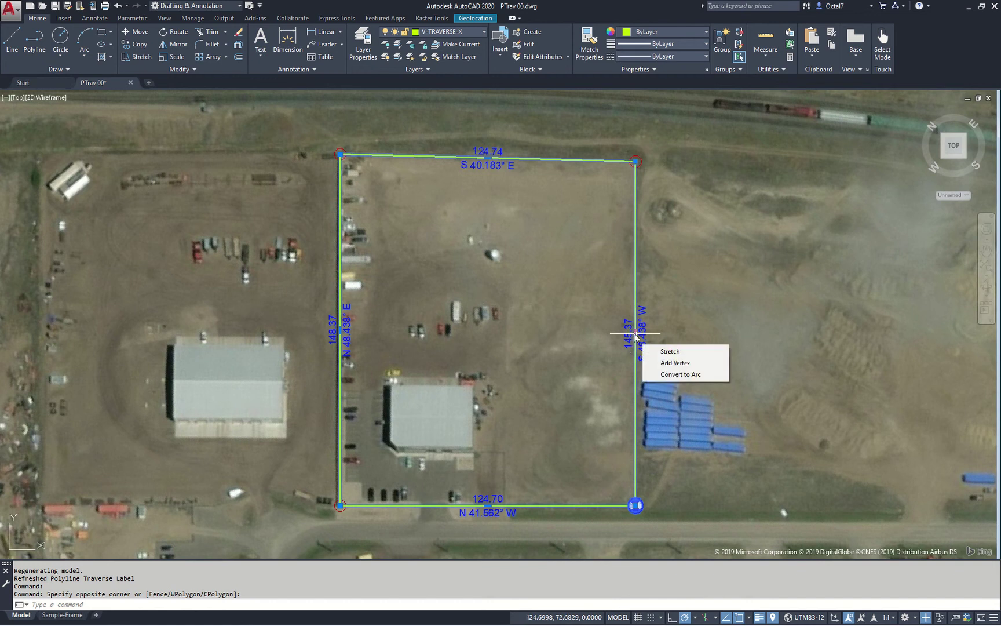
pyautogui.click(661, 363)
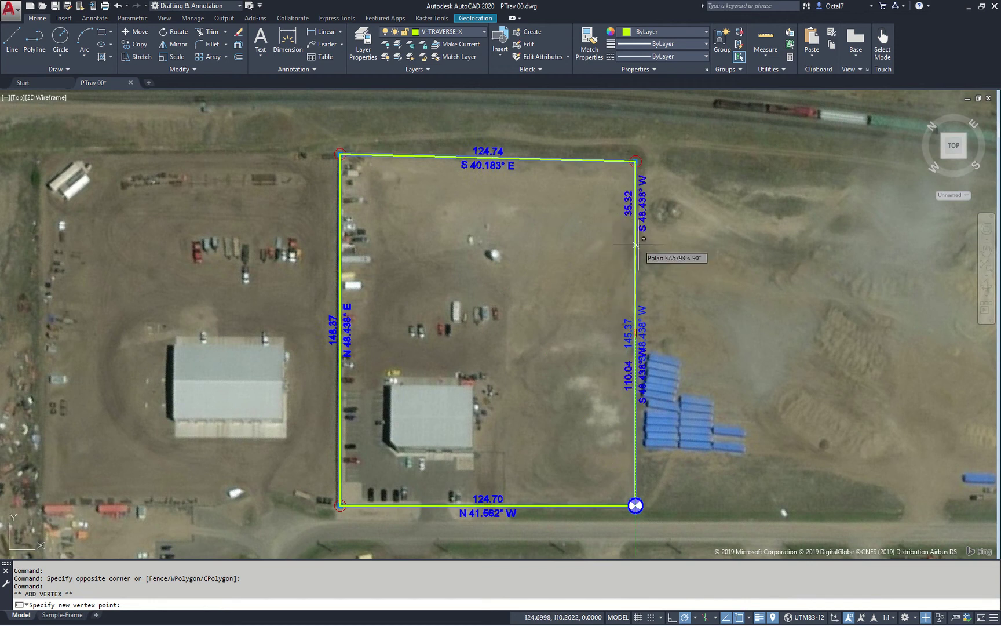
pyautogui.write('near')
pyautogui.press('space')
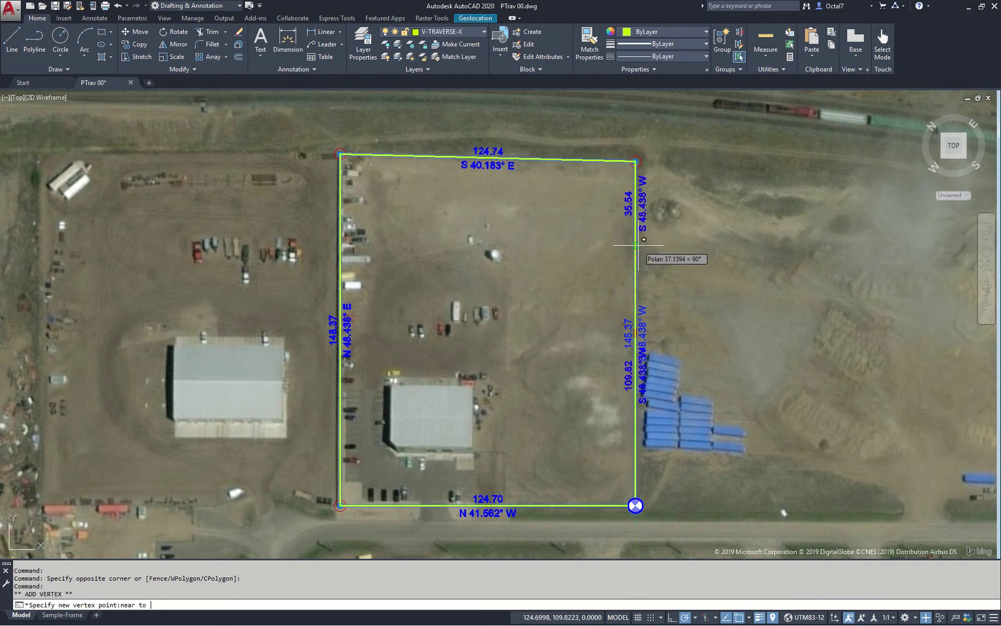
pyautogui.click(637, 245)
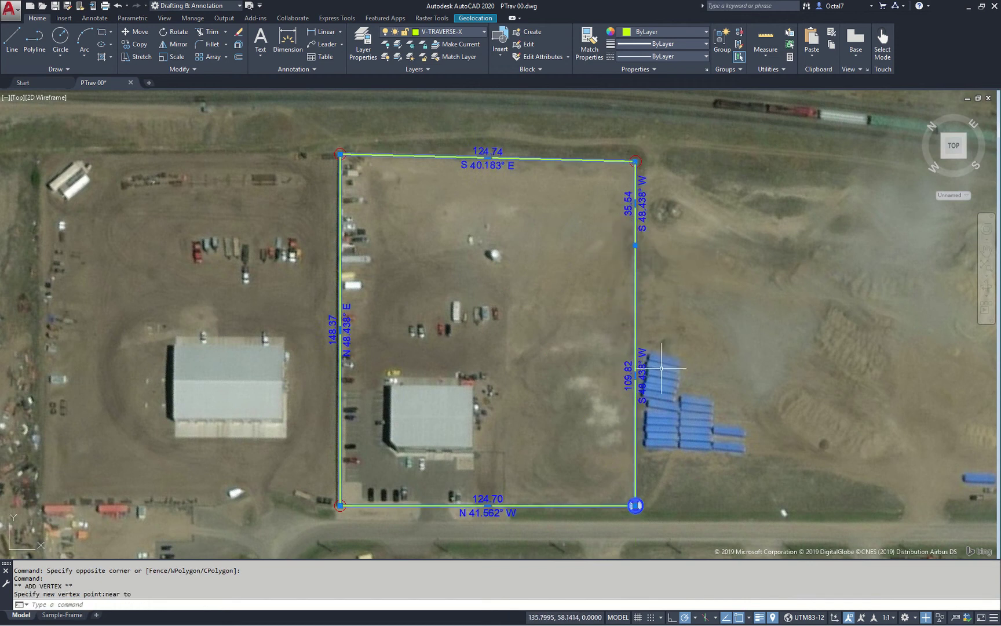
pyautogui.press('Escape')
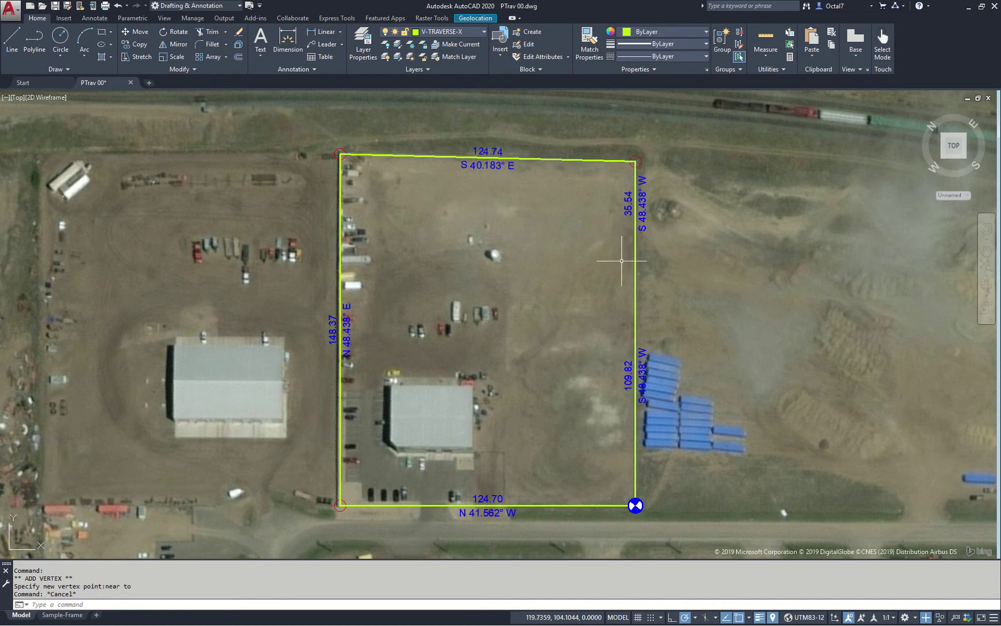
pyautogui.click(635, 302)
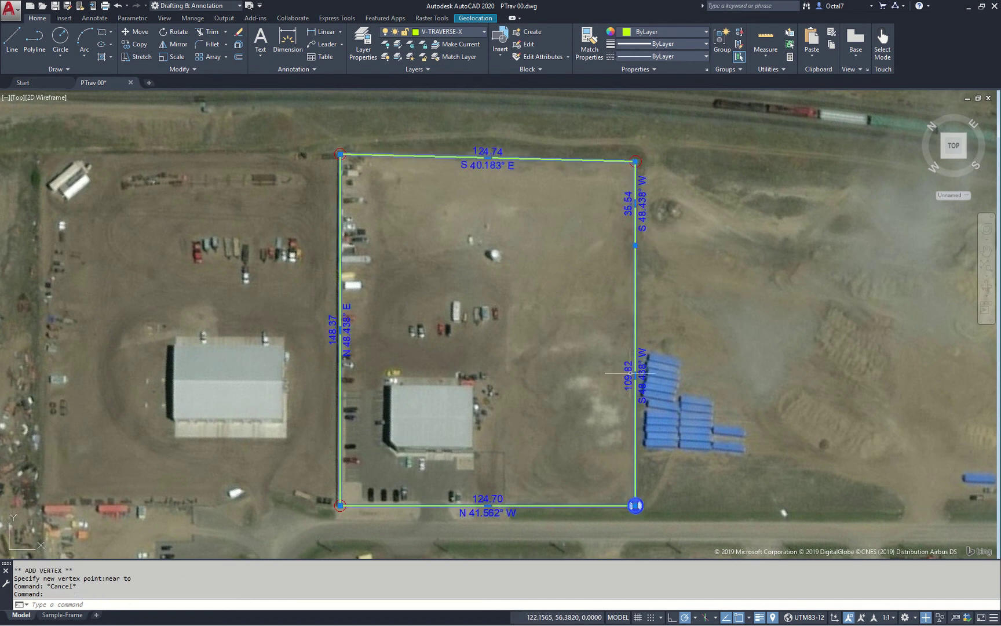
pyautogui.moveTo(635, 375)
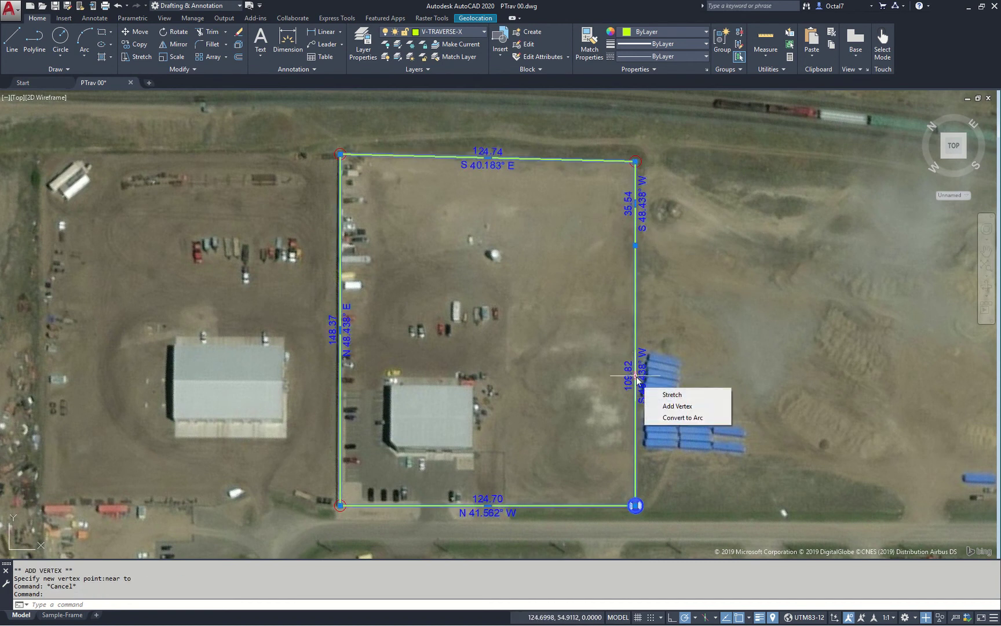
pyautogui.click(661, 405)
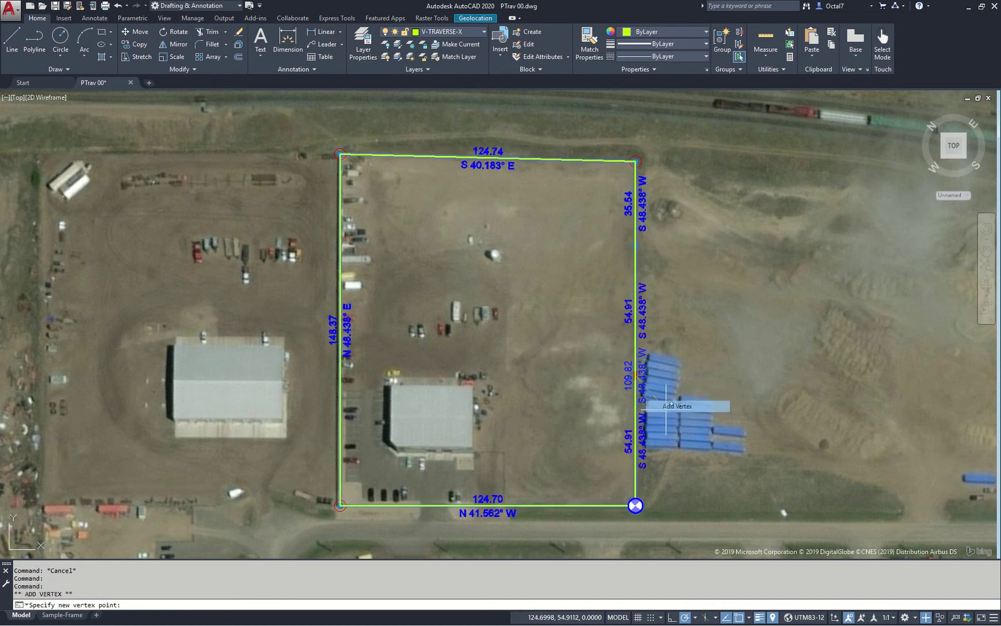
pyautogui.click(490, 322)
pyautogui.press('Escape')
pyautogui.press('Escape')
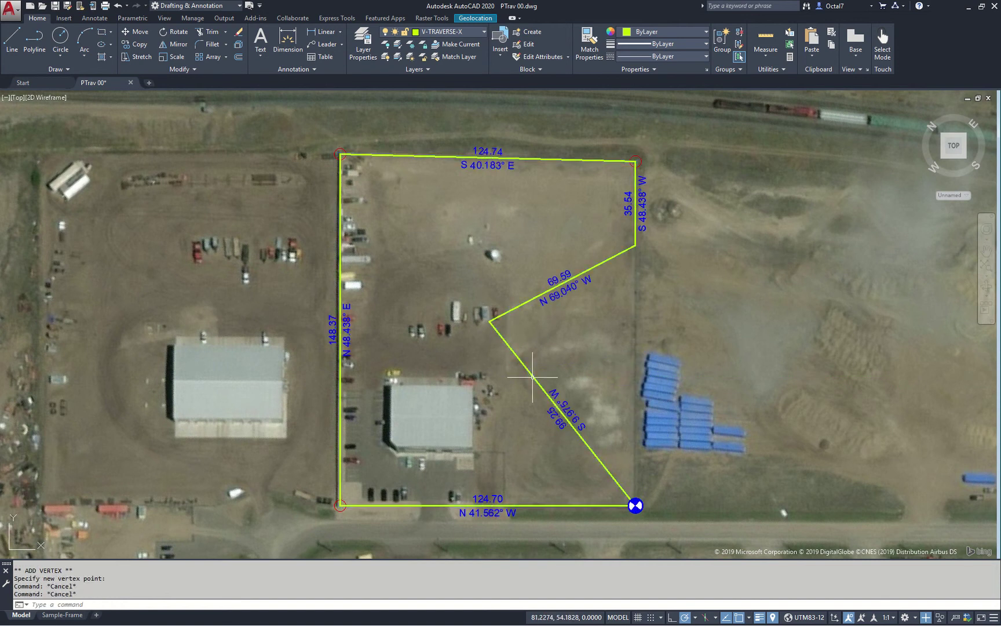
pyautogui.click(532, 377)
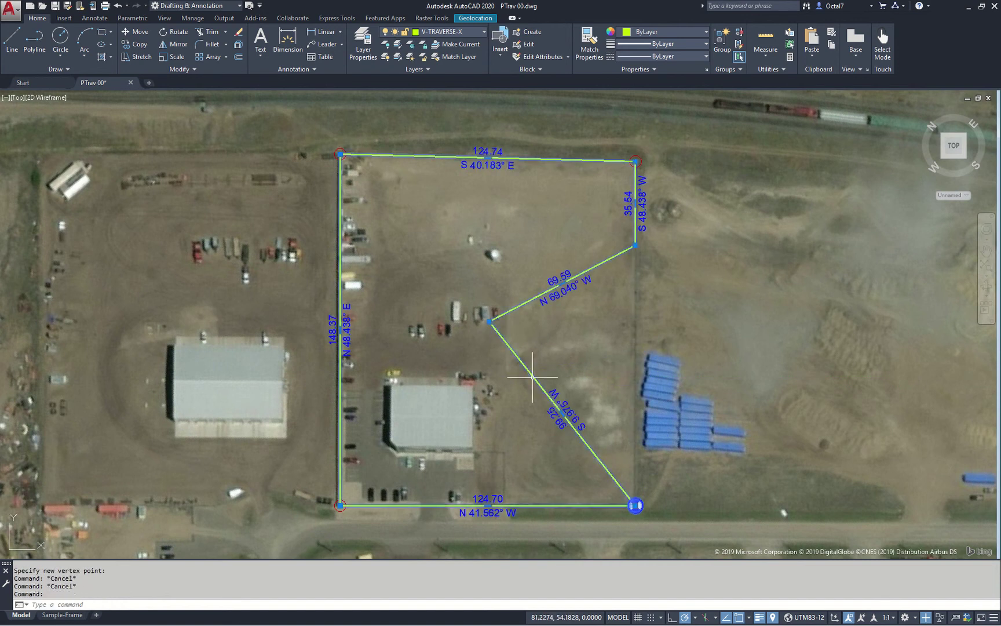
pyautogui.moveTo(490, 322)
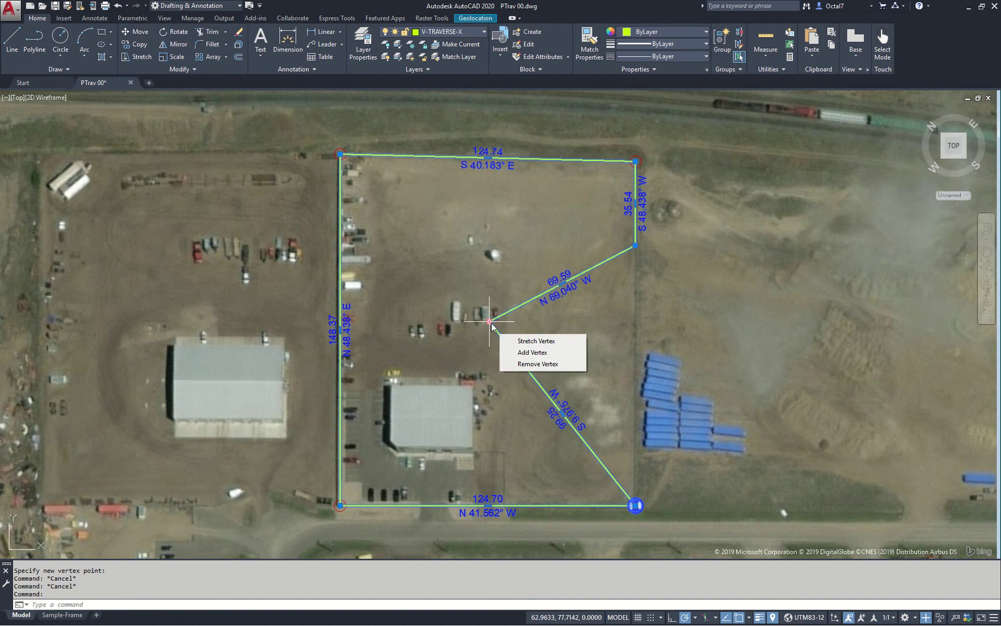
pyautogui.click(538, 364)
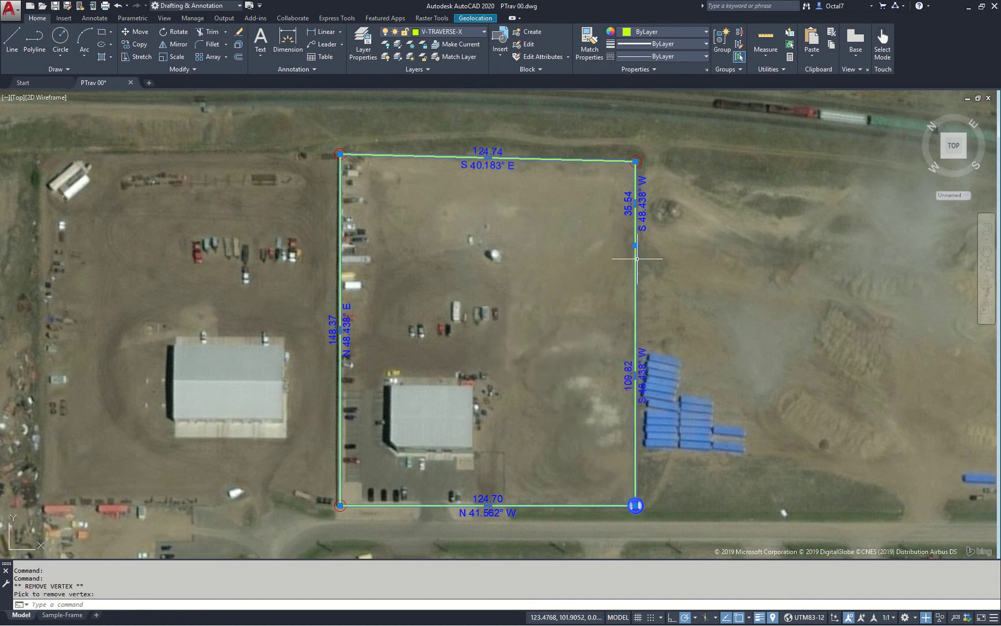
pyautogui.moveTo(636, 245)
pyautogui.click(669, 288)
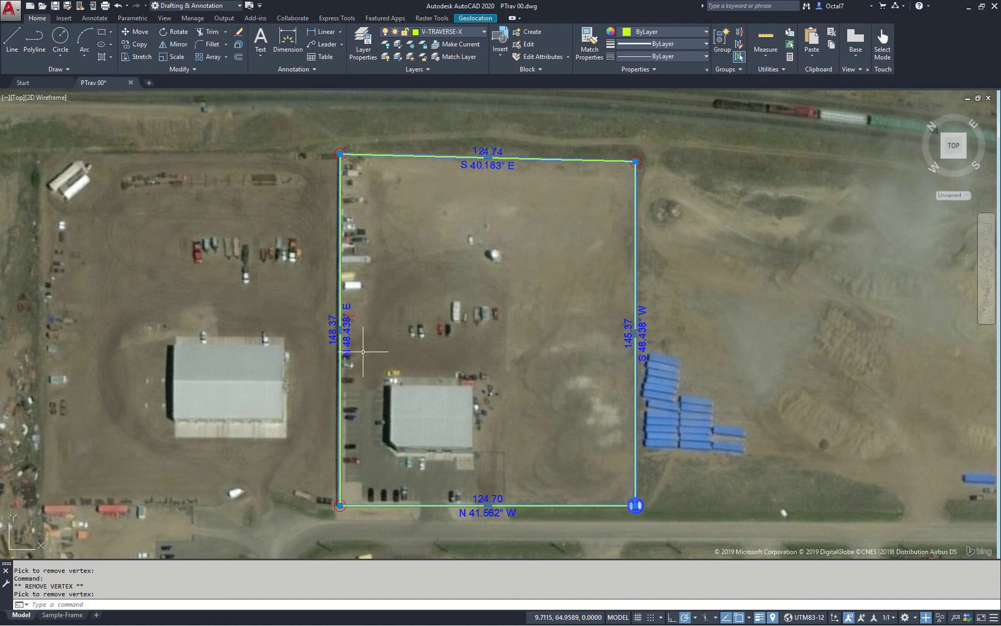
pyautogui.write('ptra')
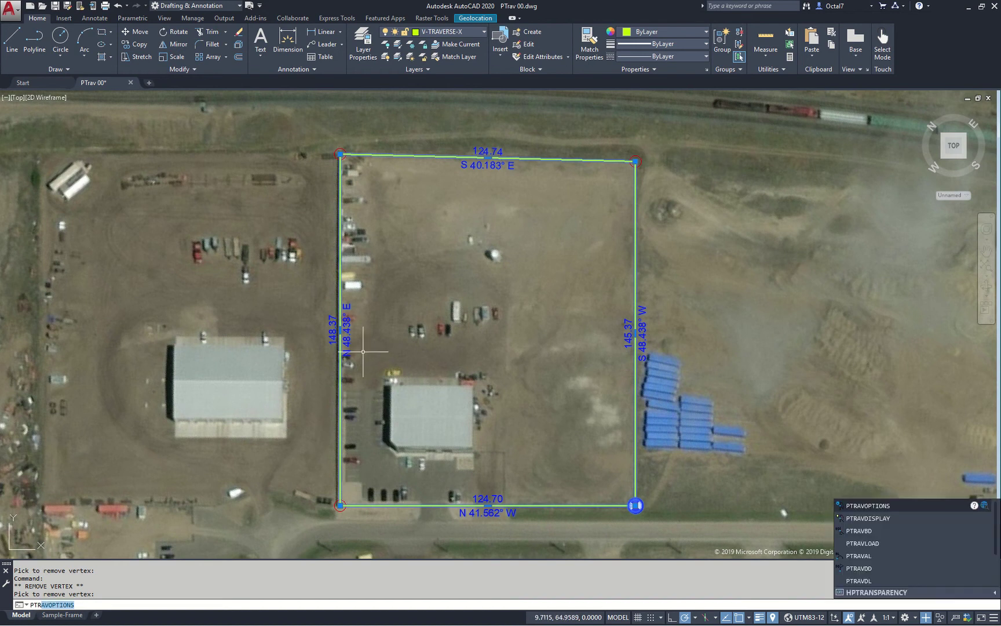
# Step: Confirm Apply Viewport Scale is True in the traverse label options, then show the Sample-Frame layout
pyautogui.press('Return')
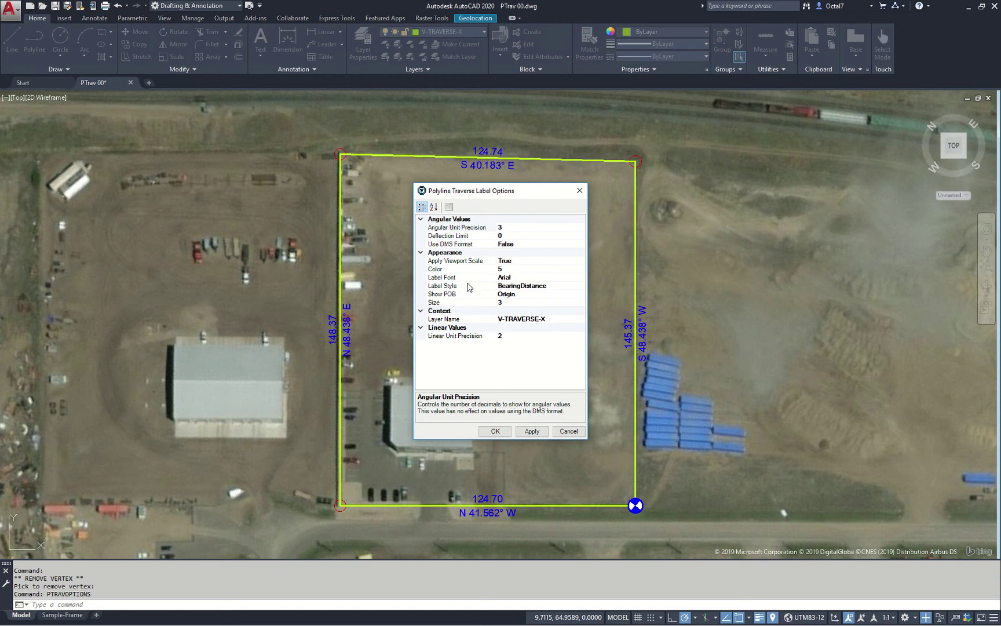
pyautogui.click(445, 262)
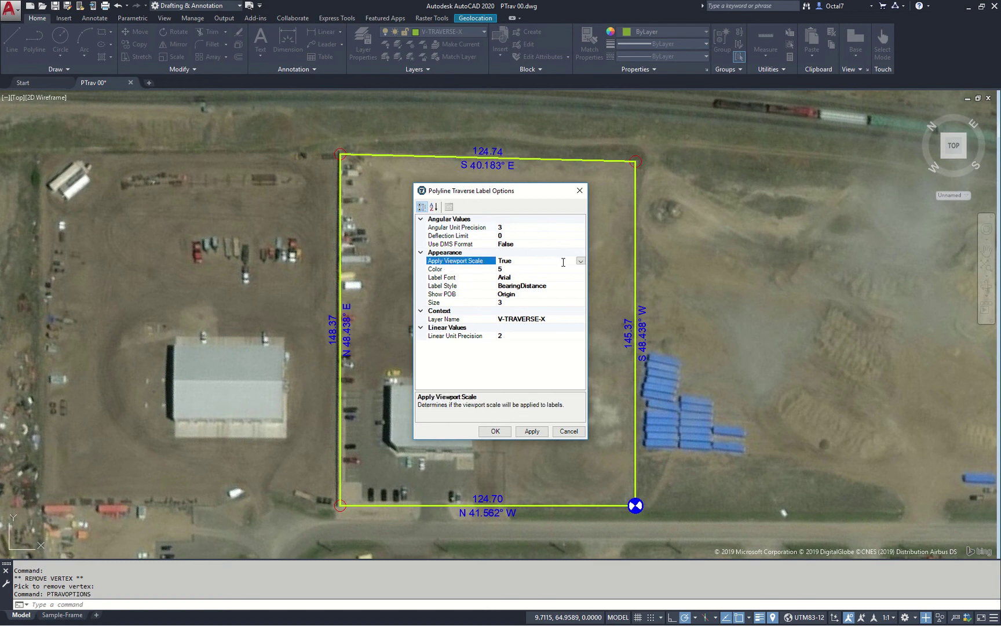
pyautogui.click(495, 431)
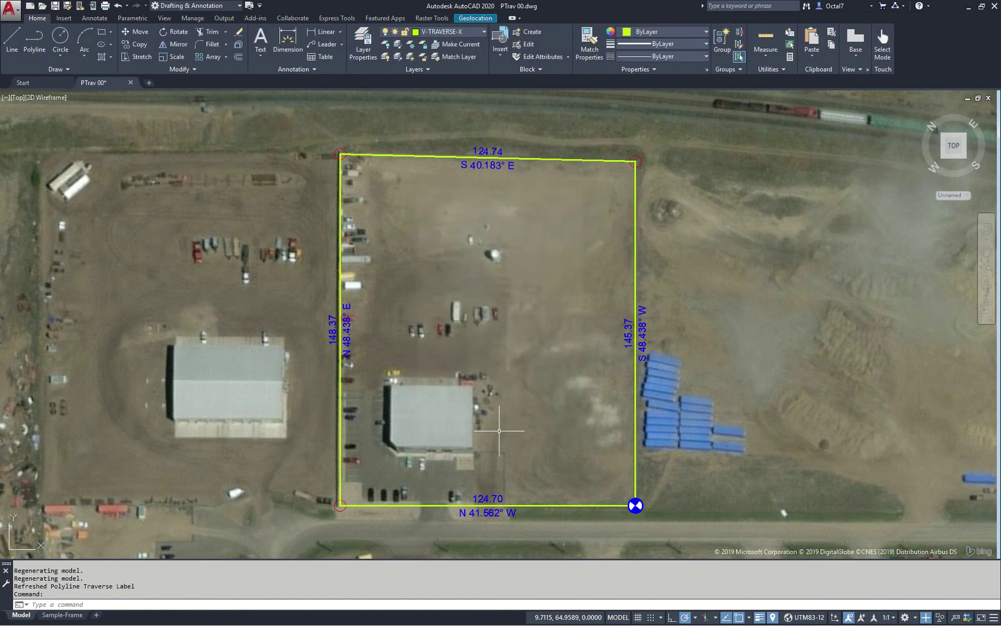
pyautogui.click(62, 615)
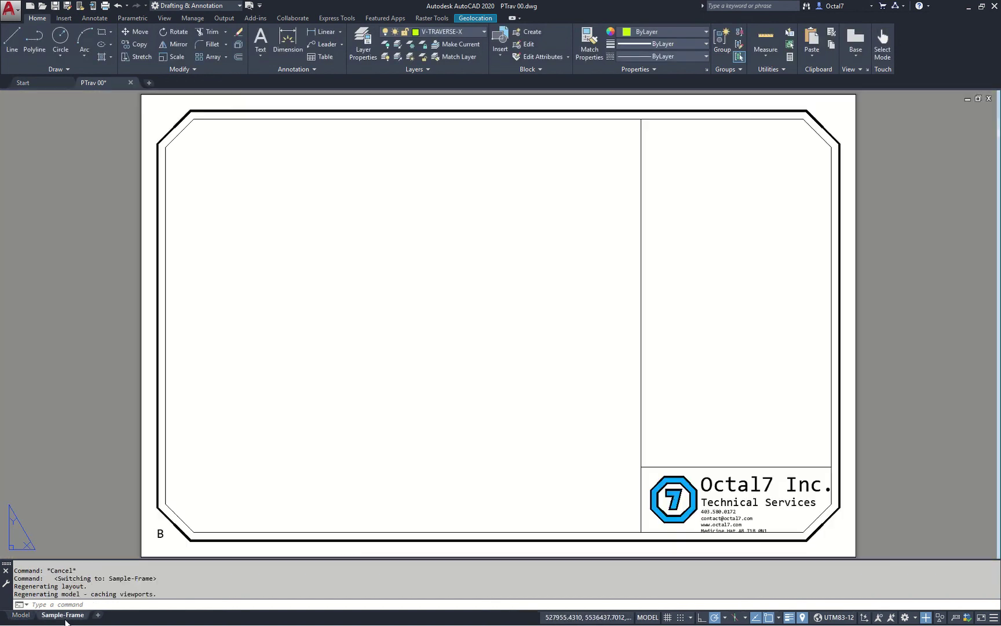
# Step: Inside the layout viewport, zoom to extents and set the viewport scale to 1:1
pyautogui.doubleClick(283, 390)
pyautogui.write('z')
pyautogui.press('Return')
pyautogui.write('e')
pyautogui.press('Return')
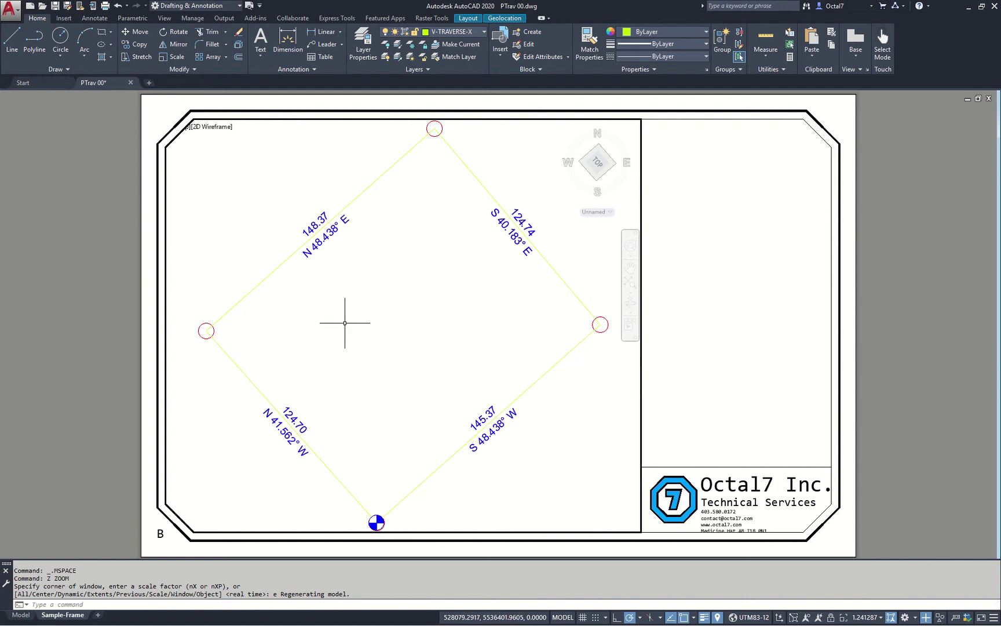
pyautogui.click(865, 617)
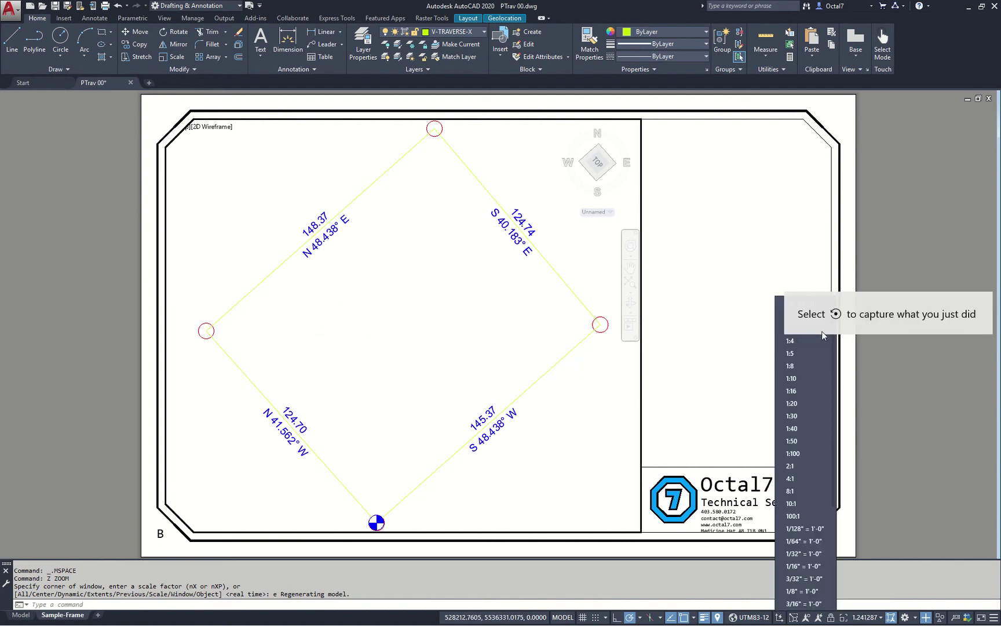
pyautogui.click(766, 366)
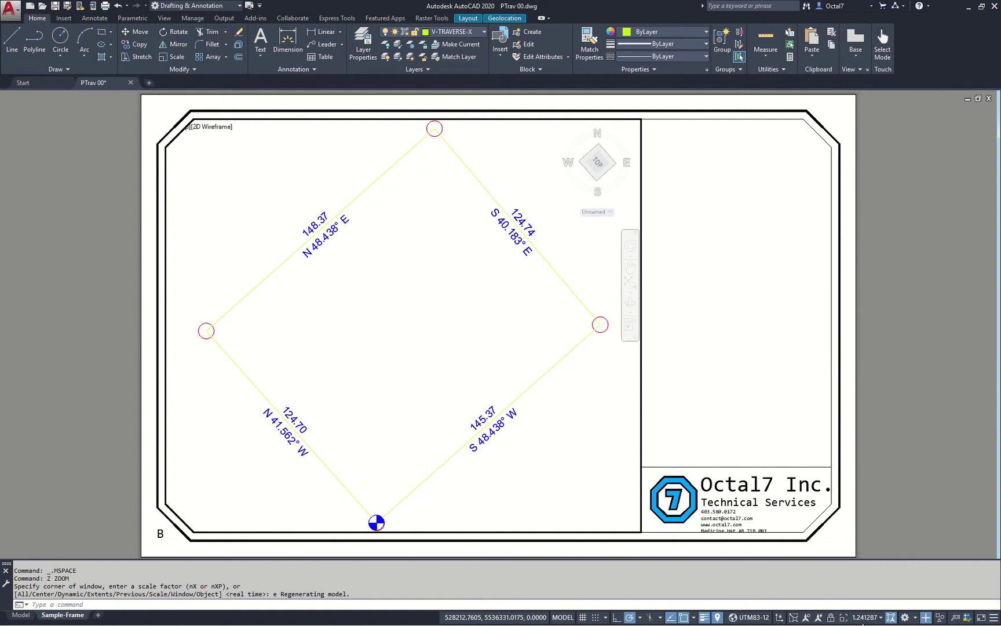
pyautogui.click(865, 618)
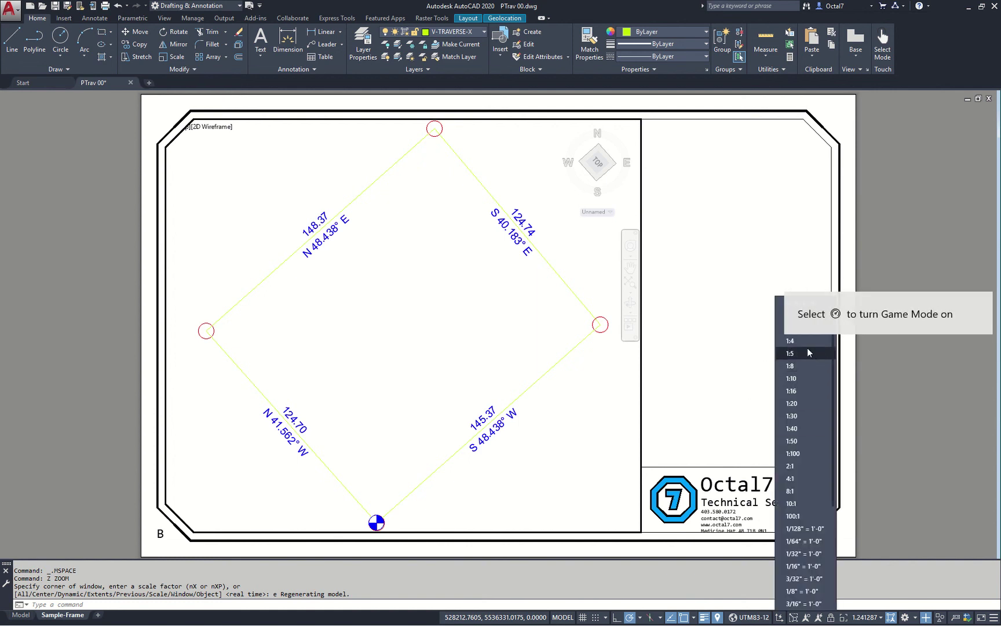
pyautogui.click(781, 319)
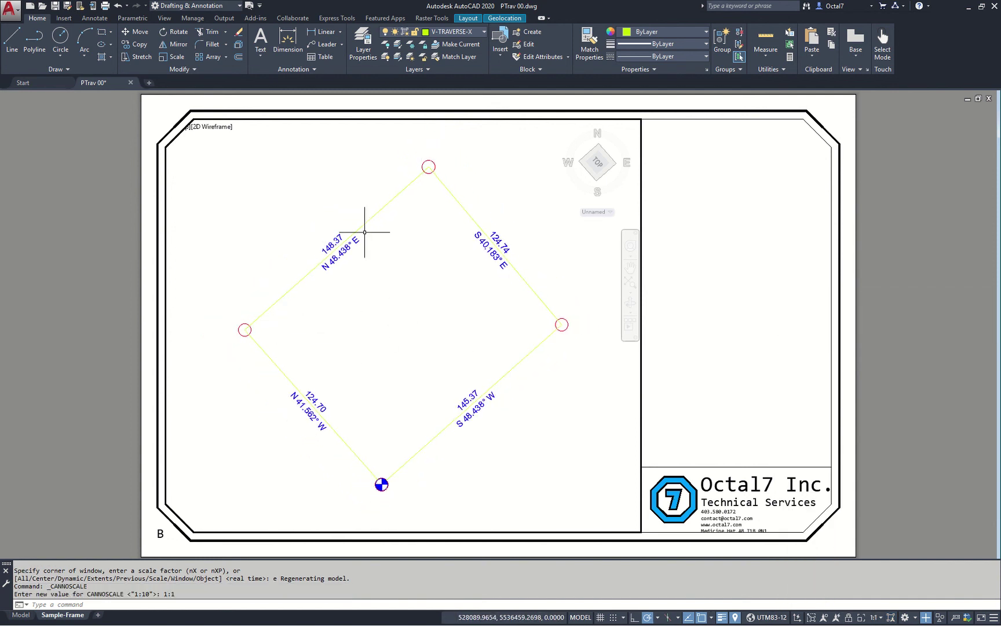
# Step: Regenerate all viewports with REGENALL so the traverse labels redraw smaller
pyautogui.write('rea')
pyautogui.press('Return')
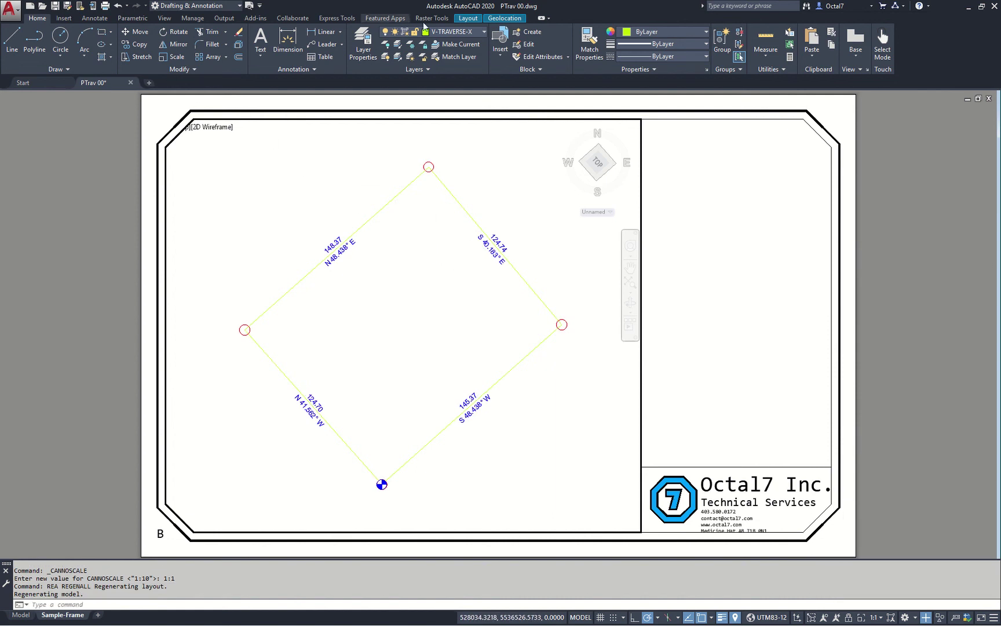
pyautogui.click(502, 19)
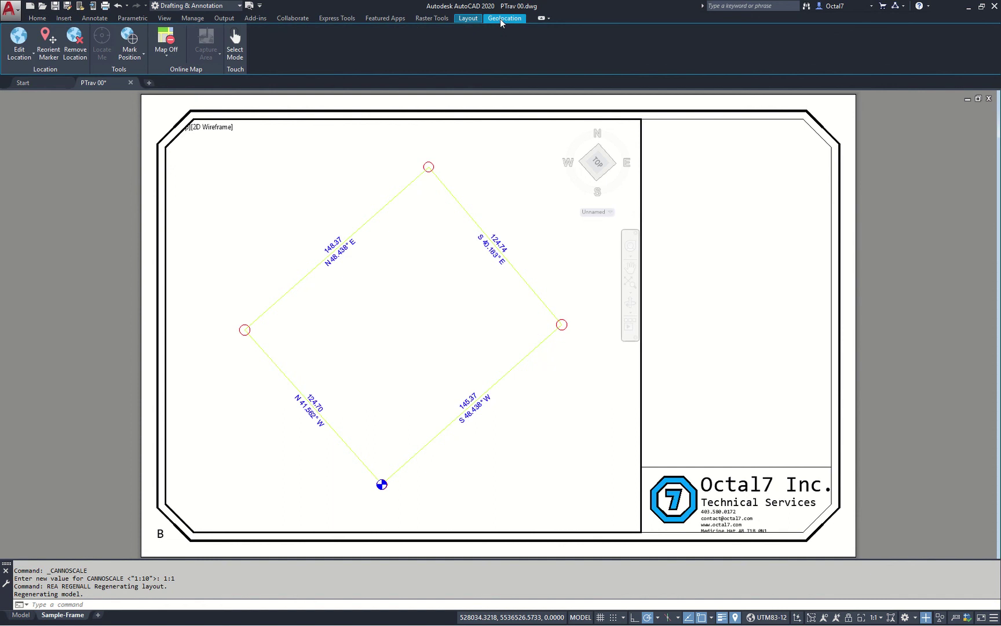
# Step: Show the Map Aerial imagery beneath the traverse, then return to paper space
pyautogui.click(170, 51)
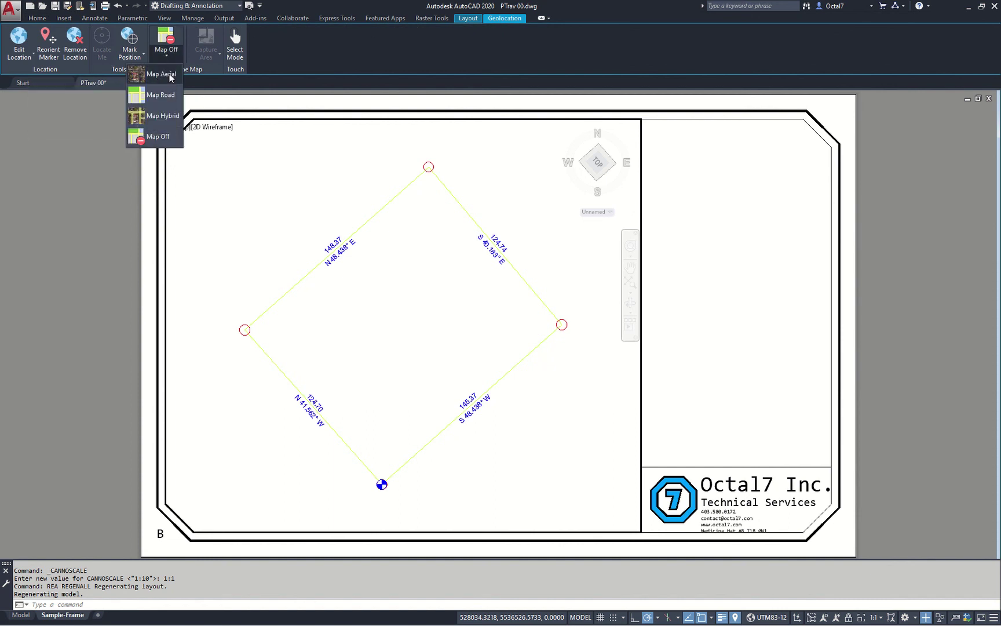
pyautogui.click(169, 74)
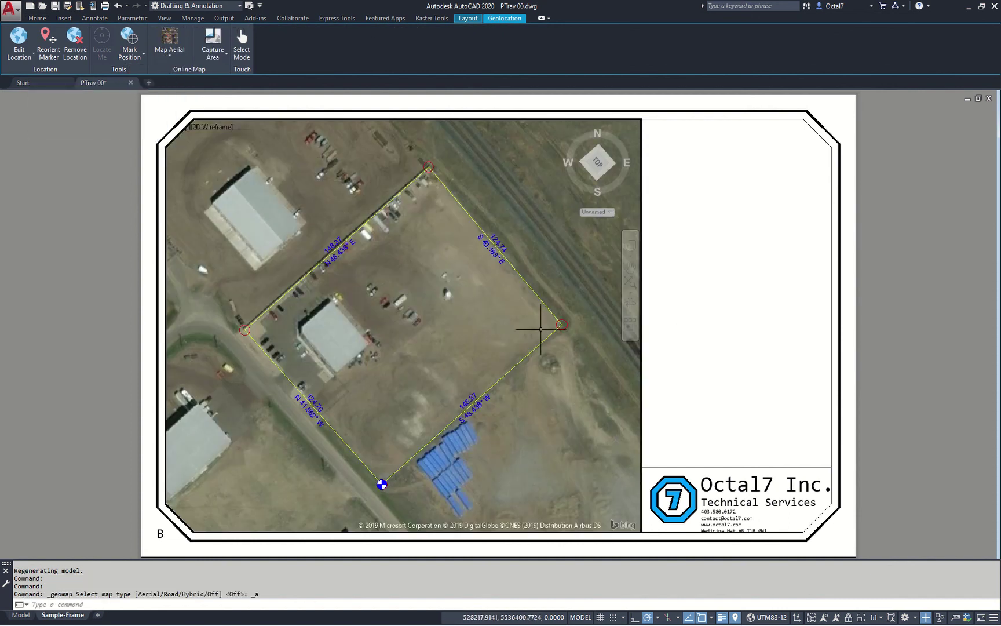
pyautogui.doubleClick(686, 273)
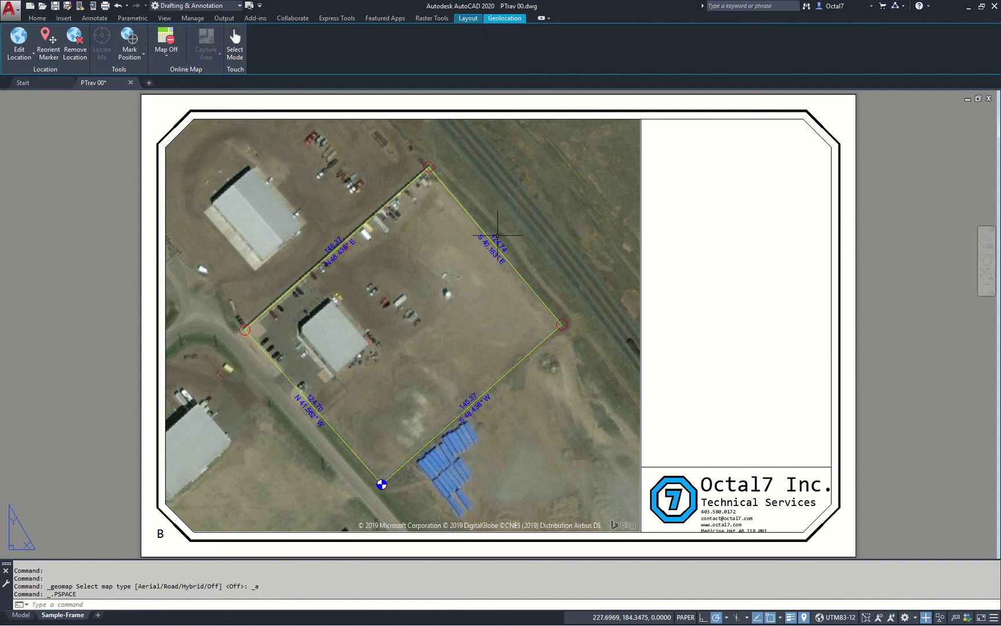